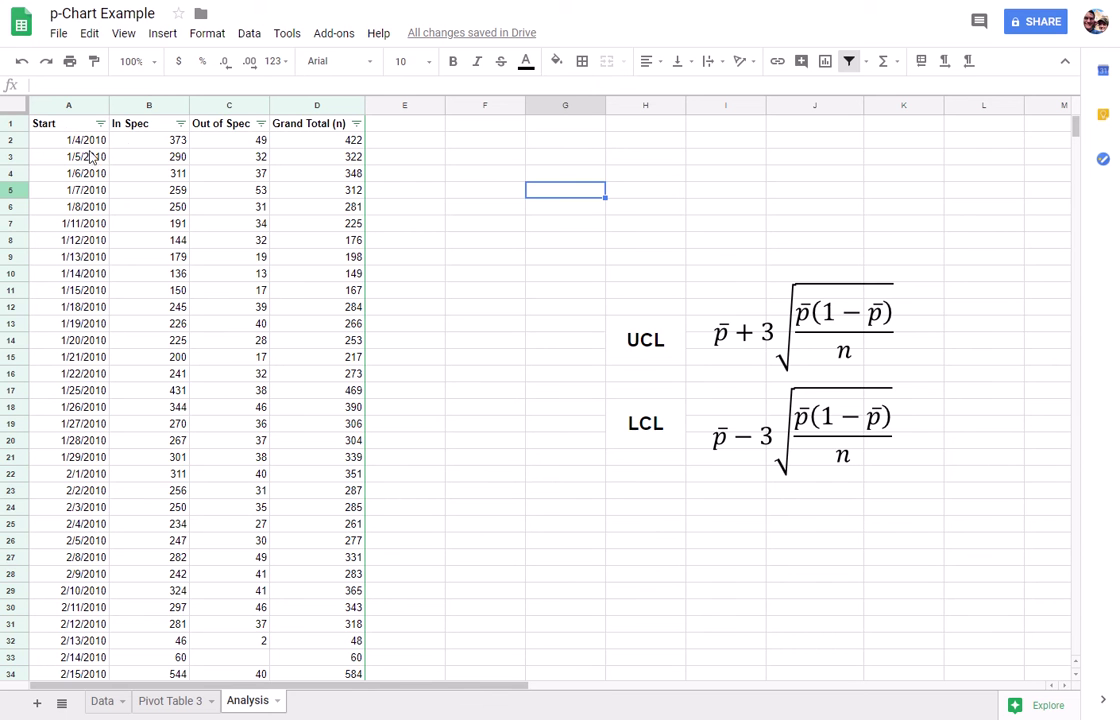
Step: Review the data columns from the Start dates through In Spec, Out of Spec and Grand Total (n)
{"action": "left_click", "coordinate": [64, 146]}
{"action": "key", "text": "Up"}
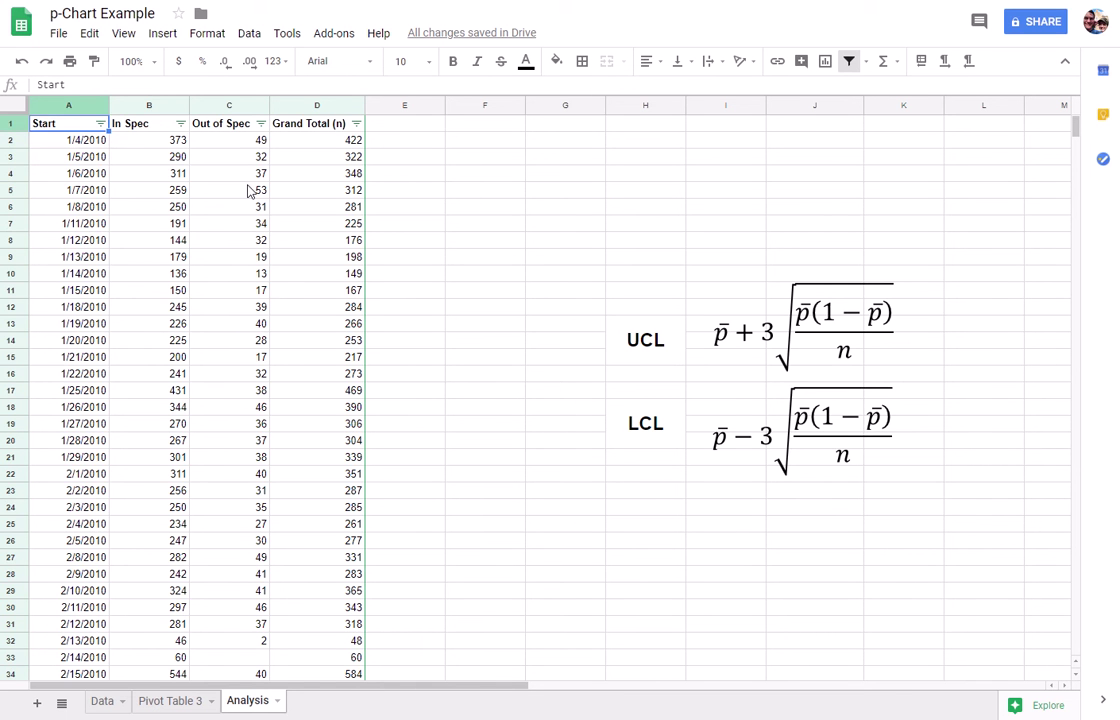
{"action": "key", "text": "Right"}
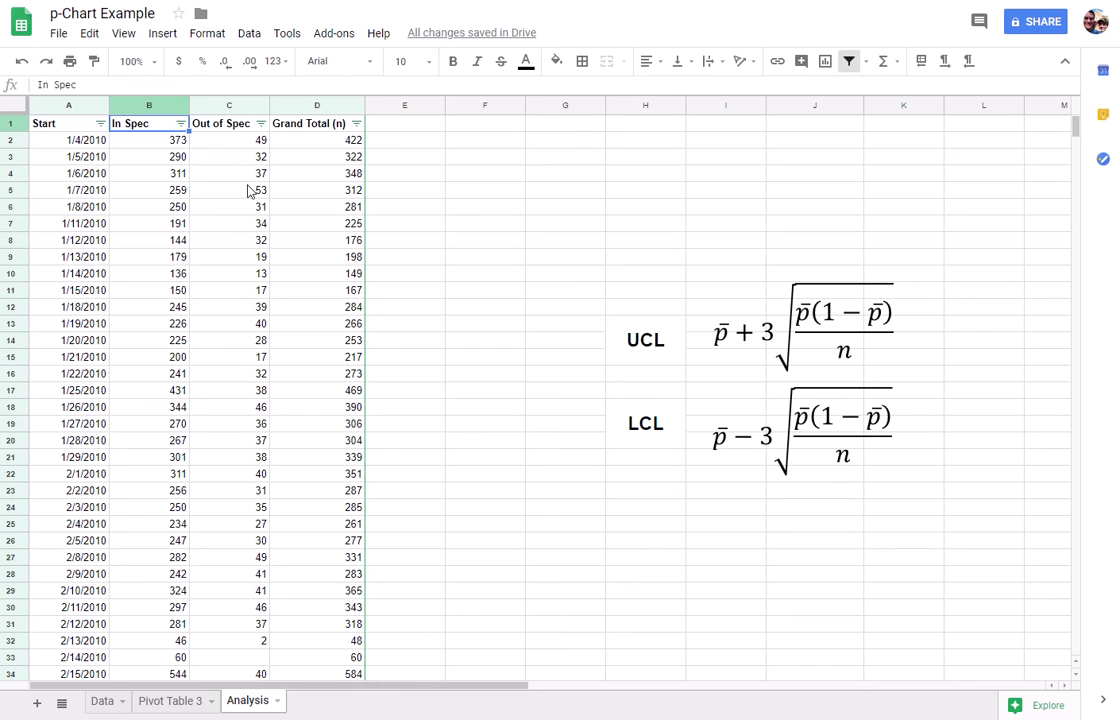
{"action": "key", "text": "Down"}
{"action": "key", "text": "Right"}
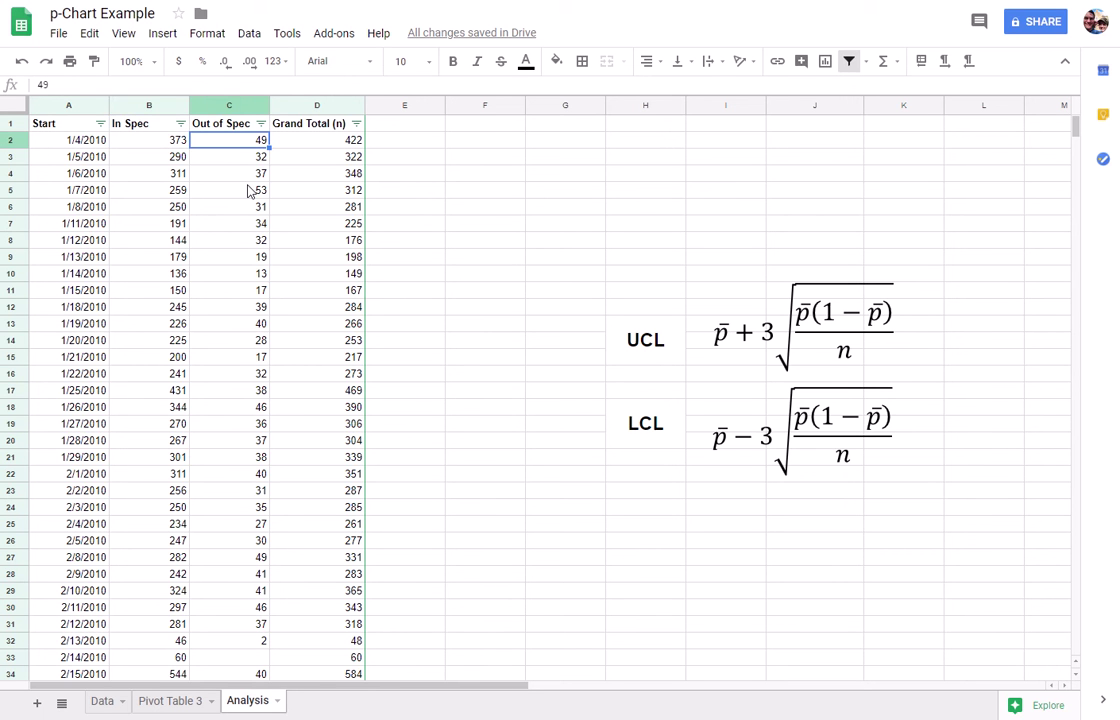
{"action": "key", "text": "Right"}
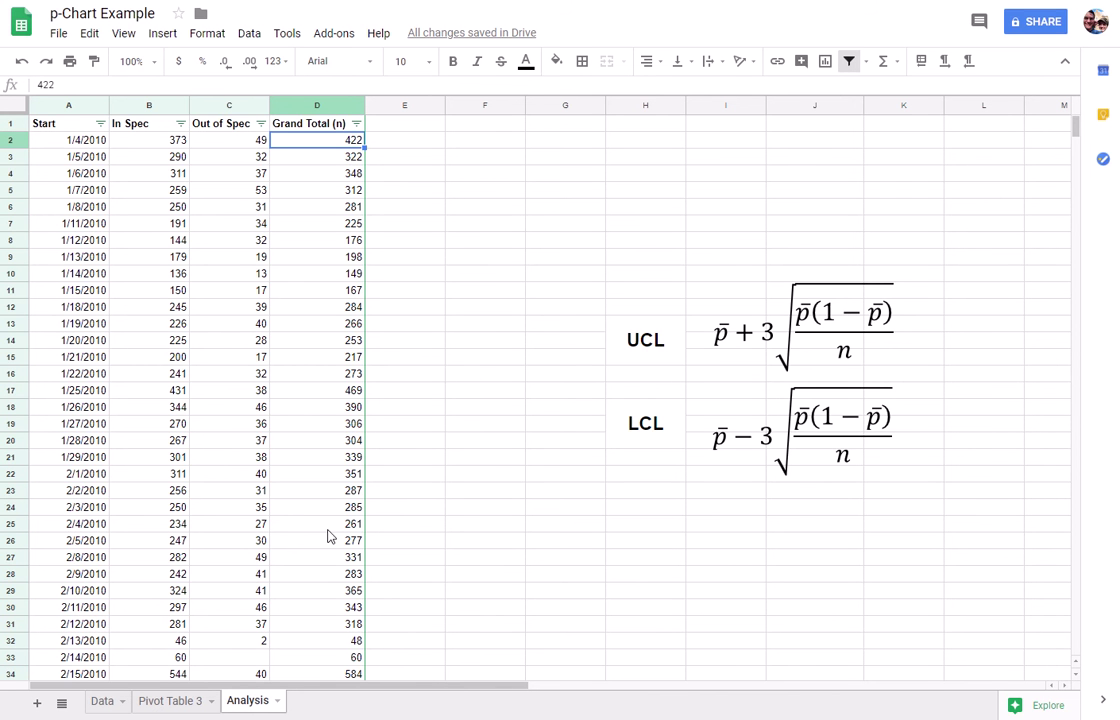
{"action": "scroll", "coordinate": [330, 538], "scroll_direction": "down", "scroll_amount": 5}
{"action": "scroll", "coordinate": [330, 538], "scroll_direction": "up", "scroll_amount": 5}
Step: Label I4 'Average Sample Size (n)' and autofit column I to fit it
{"action": "left_click", "coordinate": [536, 176]}
{"action": "key", "text": "Right"}
{"action": "key", "text": "Right"}
{"action": "type", "text": "Average Sample Size (n)"}
{"action": "key", "text": "Tab"}
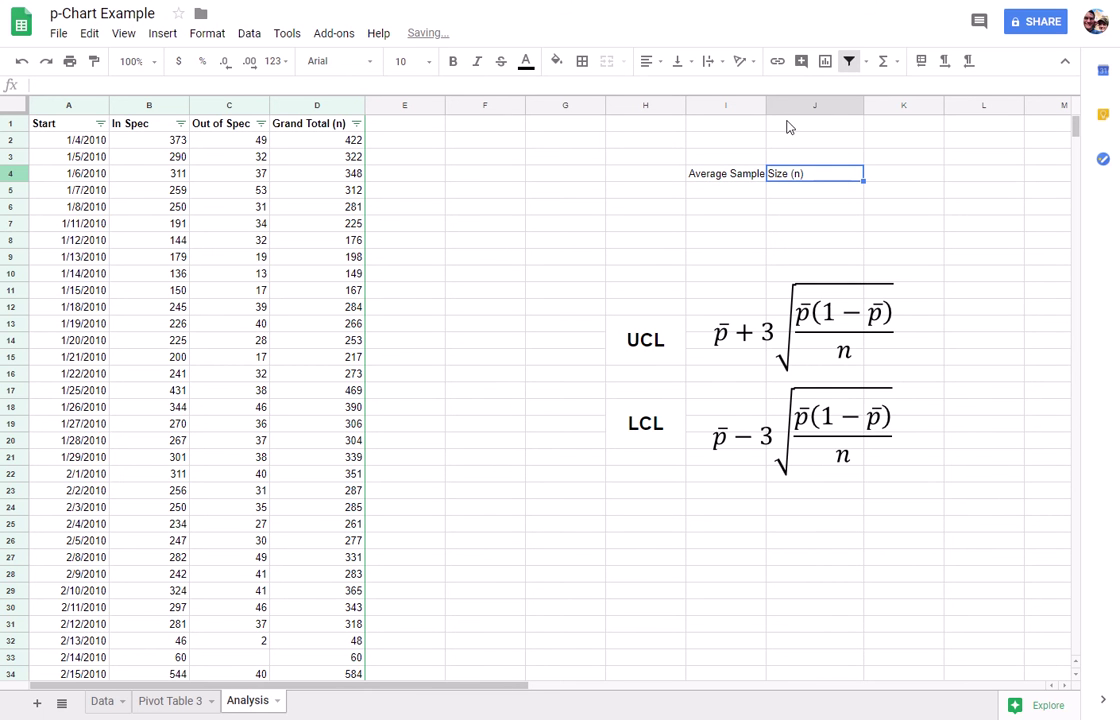
{"action": "double_click", "coordinate": [766, 108]}
Step: Enter =average(D2:D43) in J4, giving 285.6190476
{"action": "type", "text": "="}
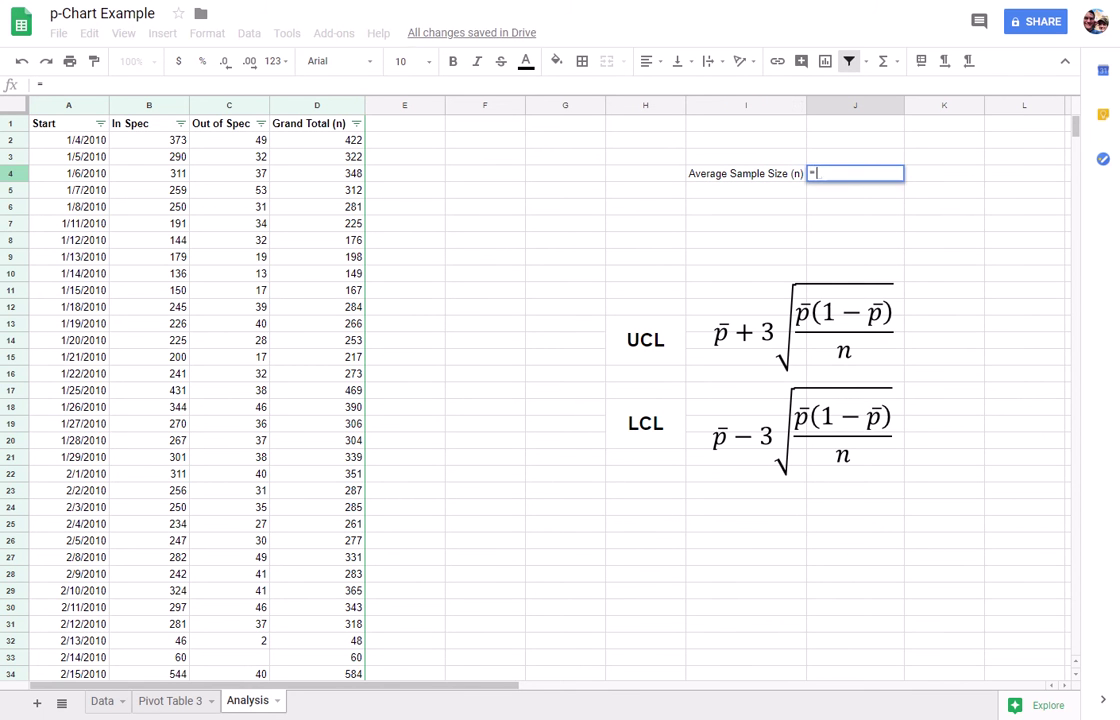
{"action": "type", "text": "average("}
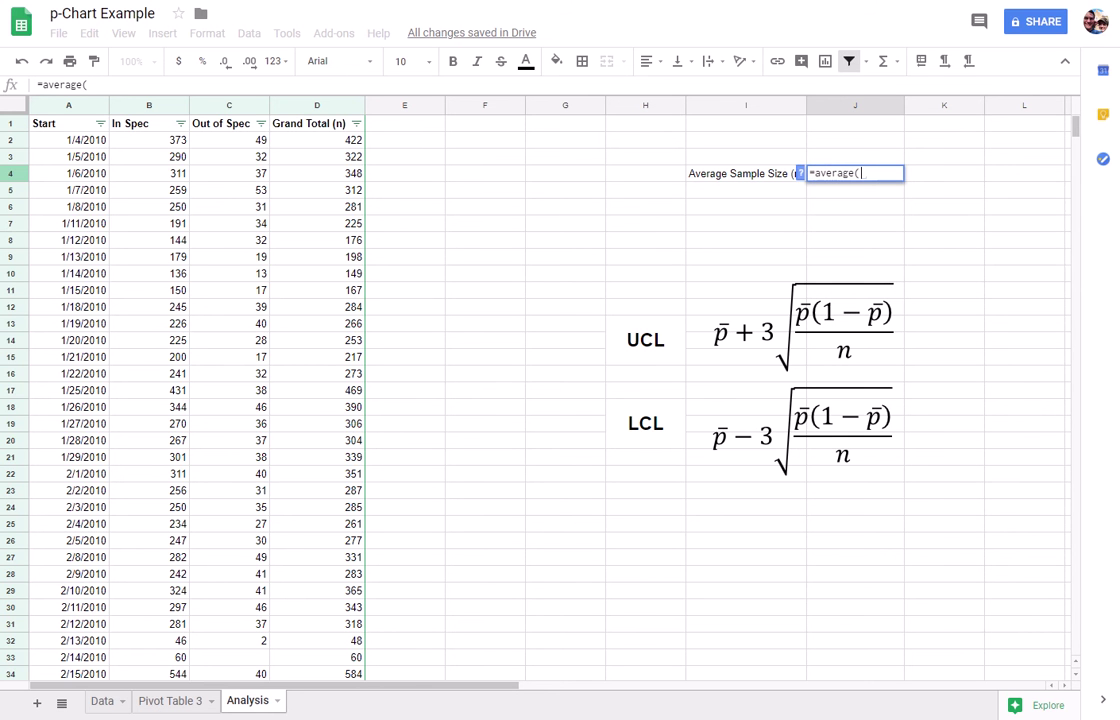
{"action": "left_click", "coordinate": [345, 141]}
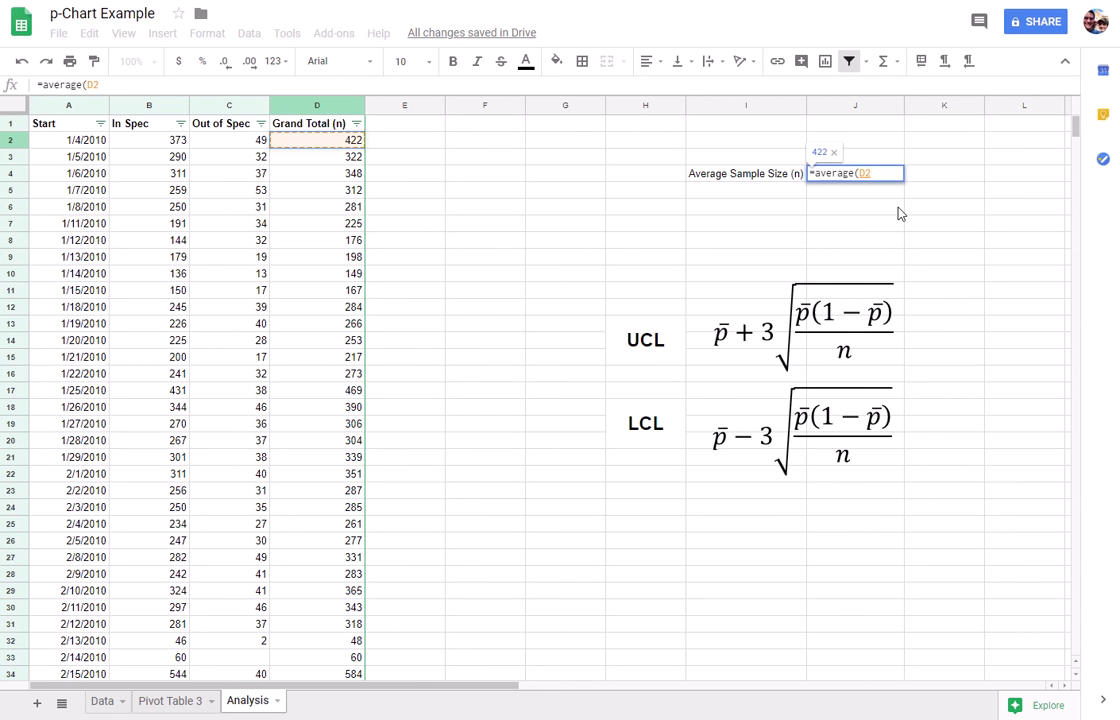
{"action": "key", "text": "ctrl+shift+Down"}
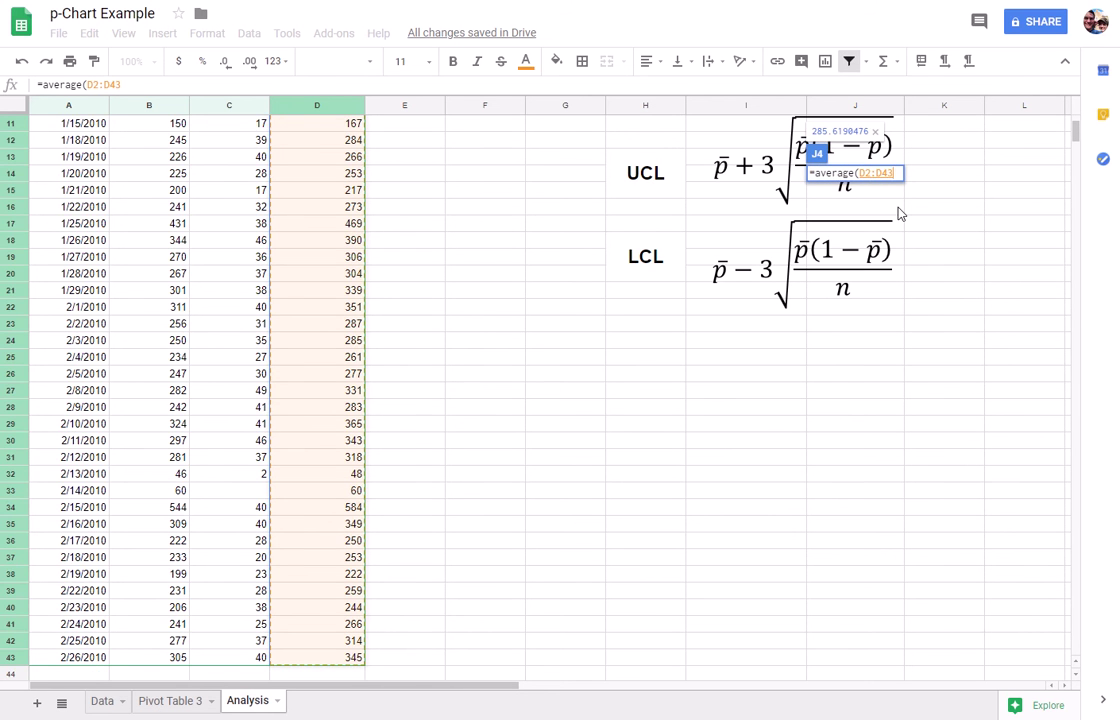
{"action": "key", "text": "Return"}
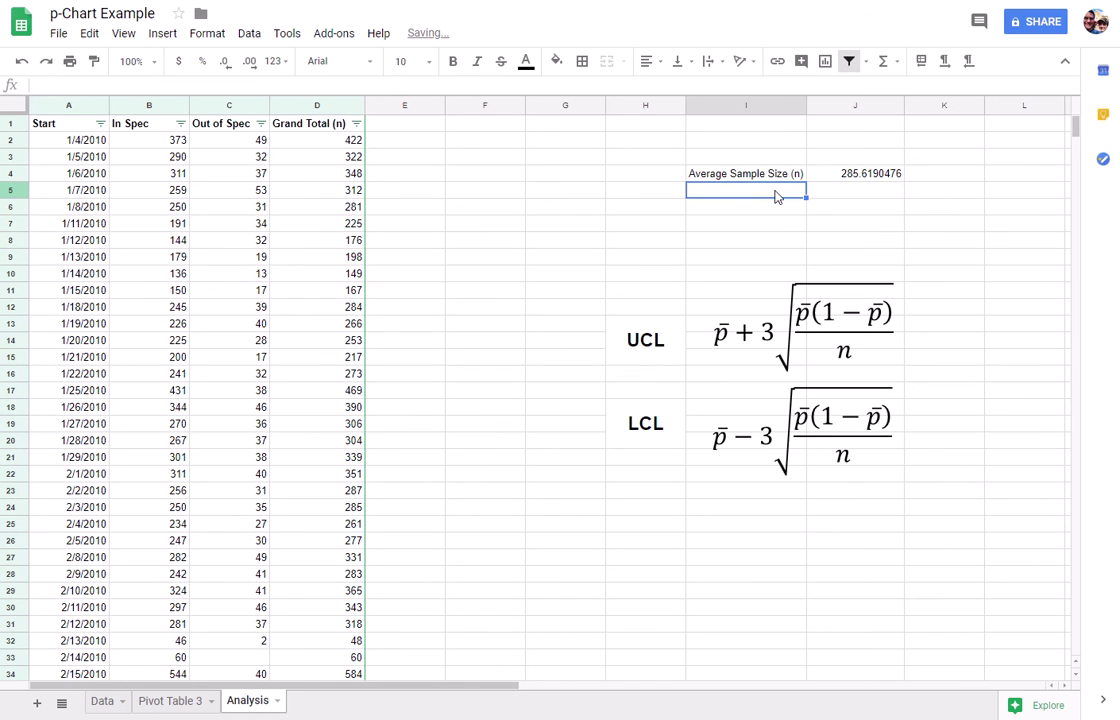
{"action": "left_click", "coordinate": [850, 194]}
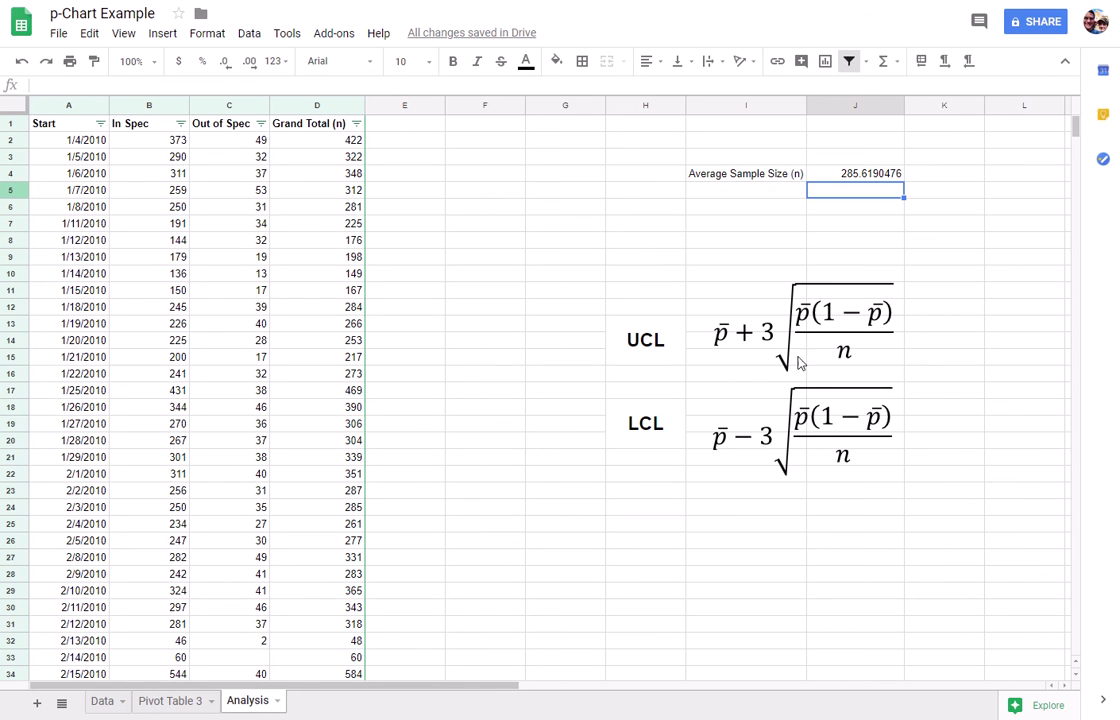
Step: Type the header 'proportion Defective' in E1
{"action": "left_click", "coordinate": [395, 124]}
{"action": "type", "text": "P"}
{"action": "key", "text": "BackSpace"}
{"action": "type", "text": "proprtio"}
{"action": "key", "text": "BackSpace"}
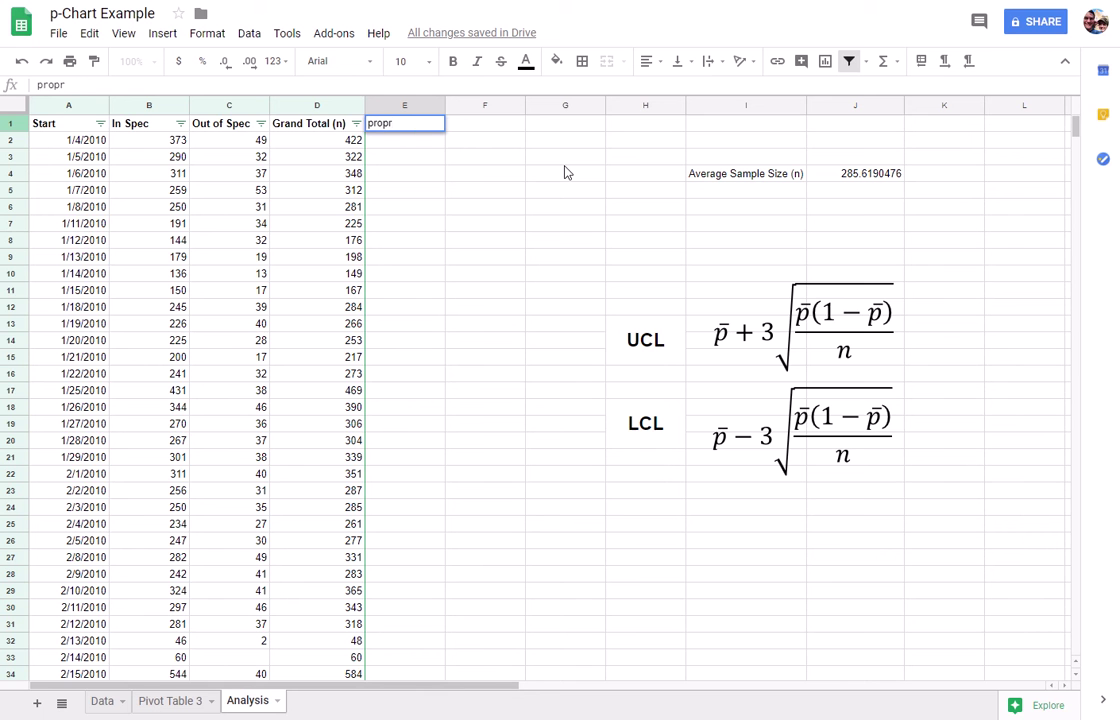
{"action": "key", "text": "BackSpace"}
{"action": "type", "text": "ortion Defective"}
{"action": "key", "text": "BackSpace"}
{"action": "key", "text": "BackSpace"}
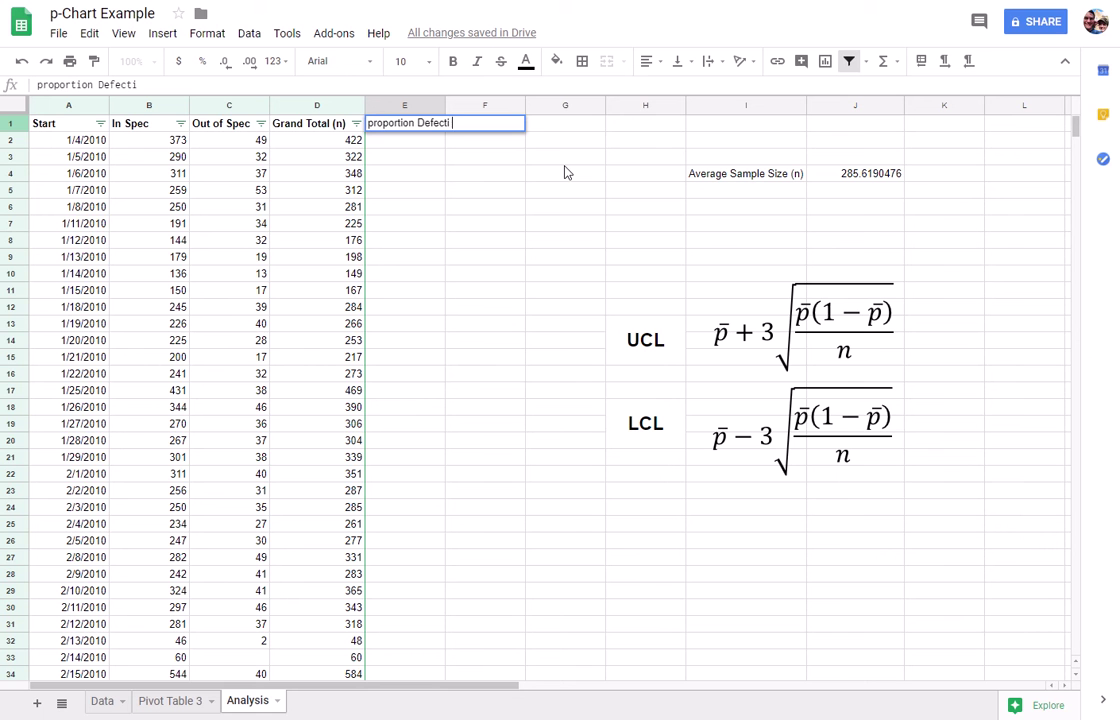
{"action": "type", "text": "ve"}
{"action": "key", "text": "Return"}
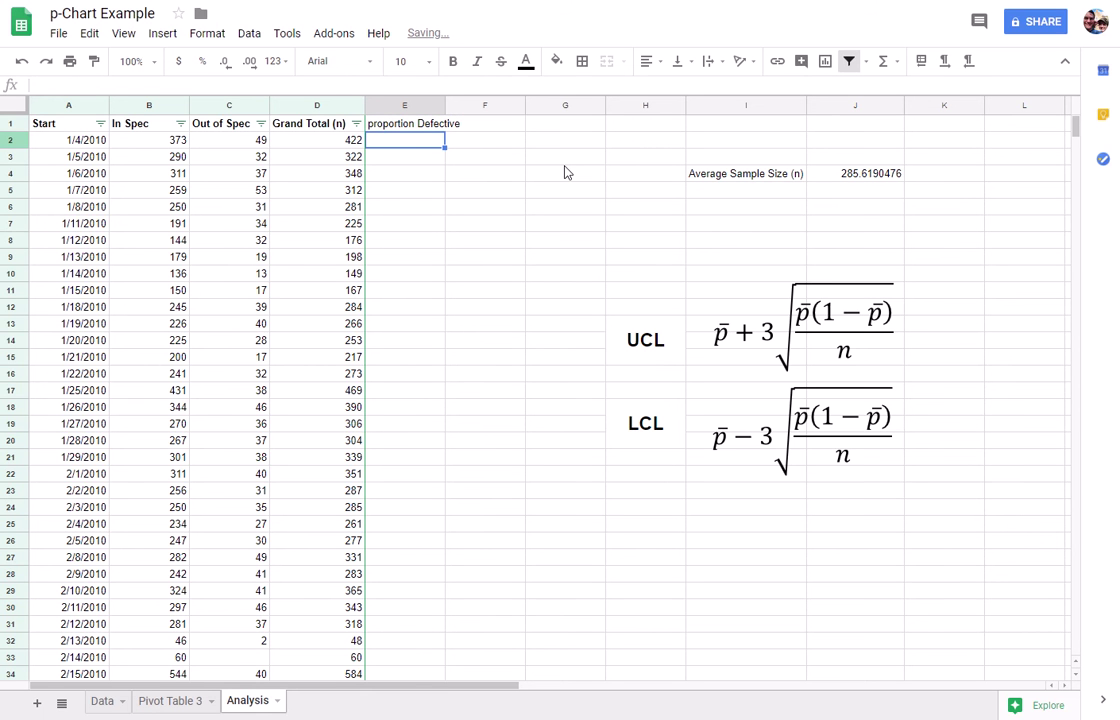
Step: Enter =round(C2/D2,3) in E2 to get the rounded proportion defective
{"action": "type", "text": "="}
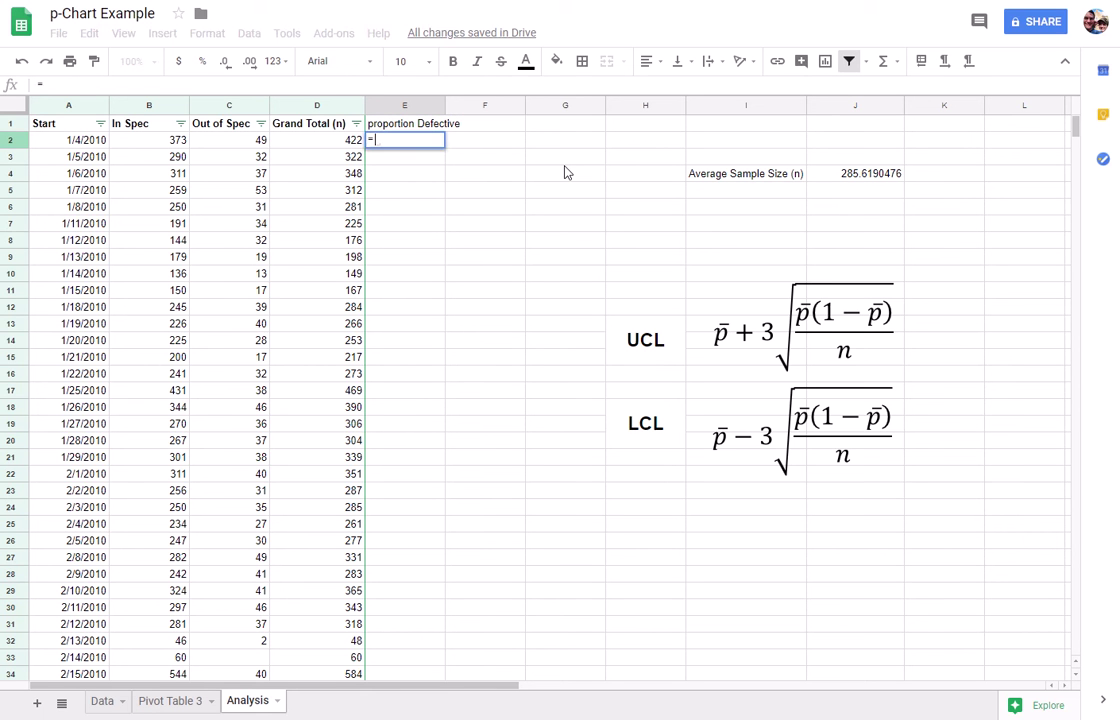
{"action": "key", "text": "Left"}
{"action": "key", "text": "Left"}
{"action": "type", "text": "/"}
{"action": "key", "text": "Left"}
{"action": "key", "text": "Return"}
{"action": "left_click", "coordinate": [425, 143]}
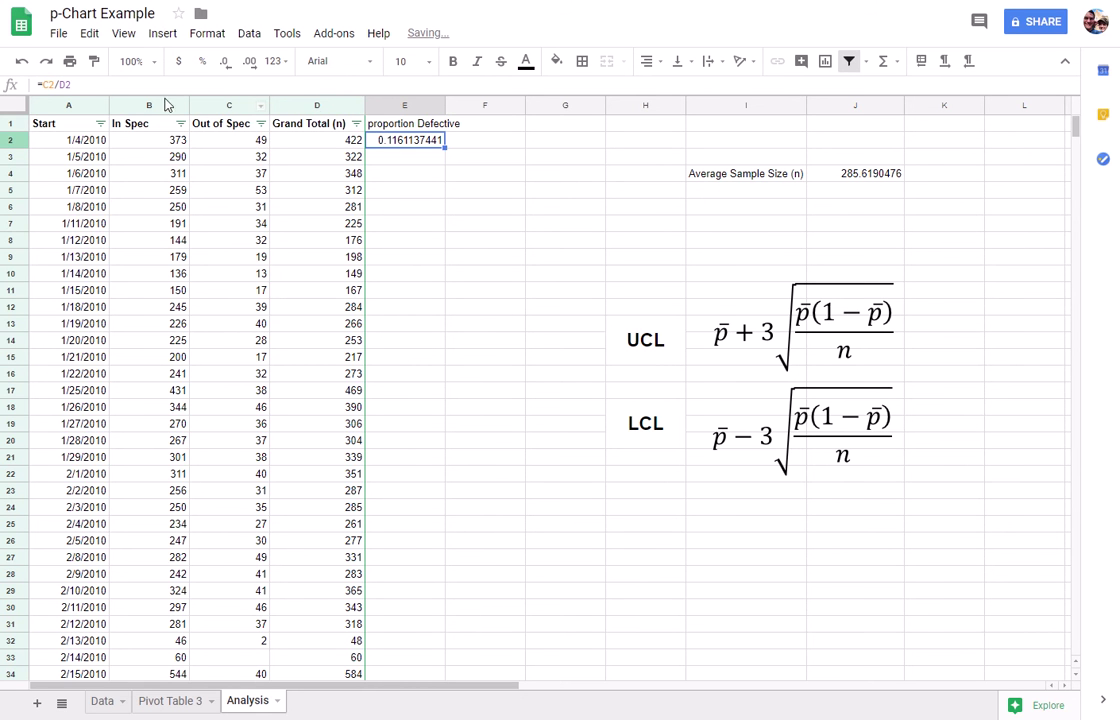
{"action": "left_click", "coordinate": [63, 83]}
{"action": "type", "text": "round("}
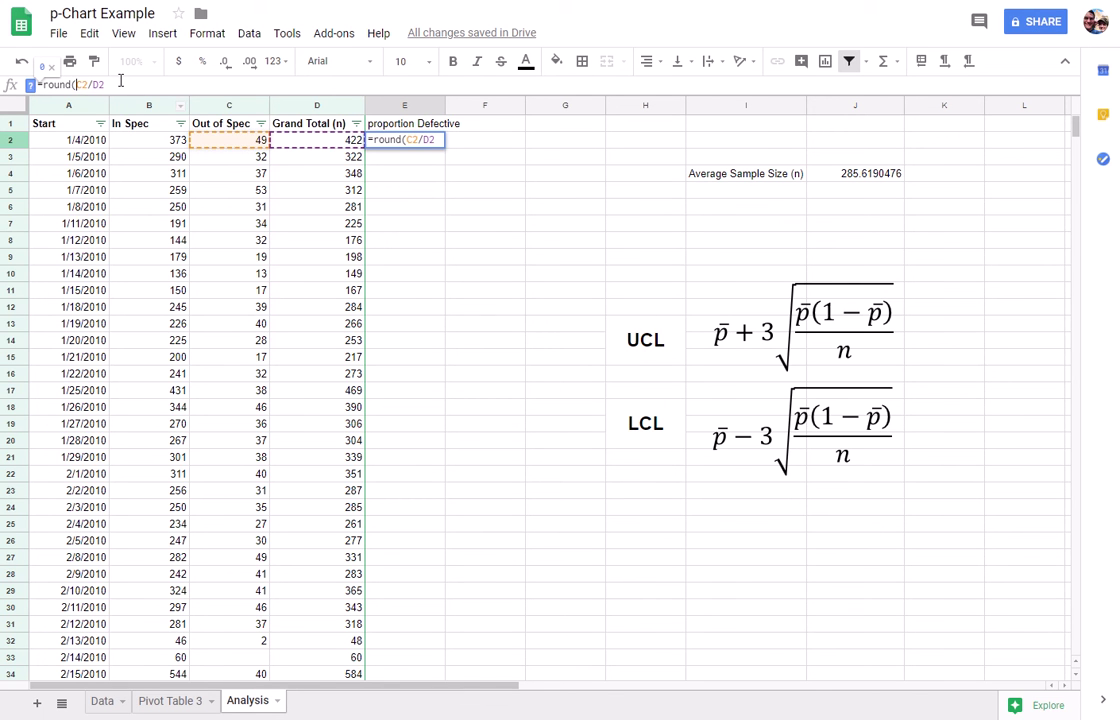
{"action": "left_click", "coordinate": [198, 86]}
{"action": "type", "text": ",3)"}
{"action": "key", "text": "Return"}
Step: Fill the proportion formula down the data rows and delete the stray column F
{"action": "left_click", "coordinate": [438, 142]}
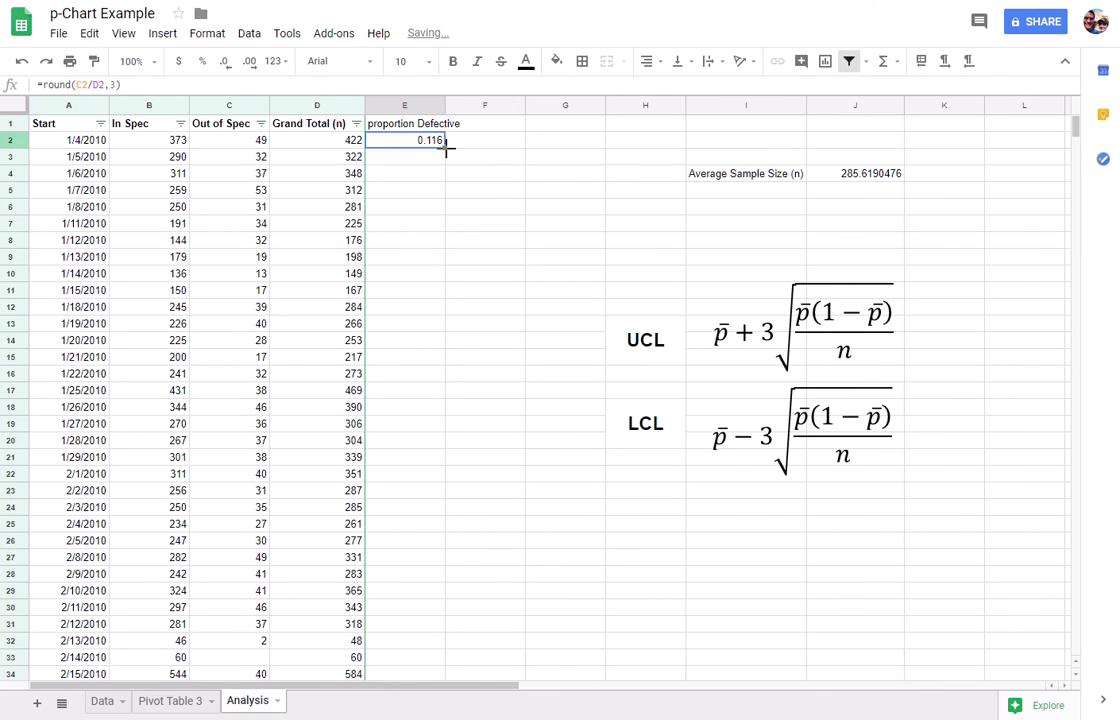
{"action": "left_click_drag", "start_coordinate": [445, 148], "coordinate": [450, 156]}
{"action": "double_click", "coordinate": [524, 148]}
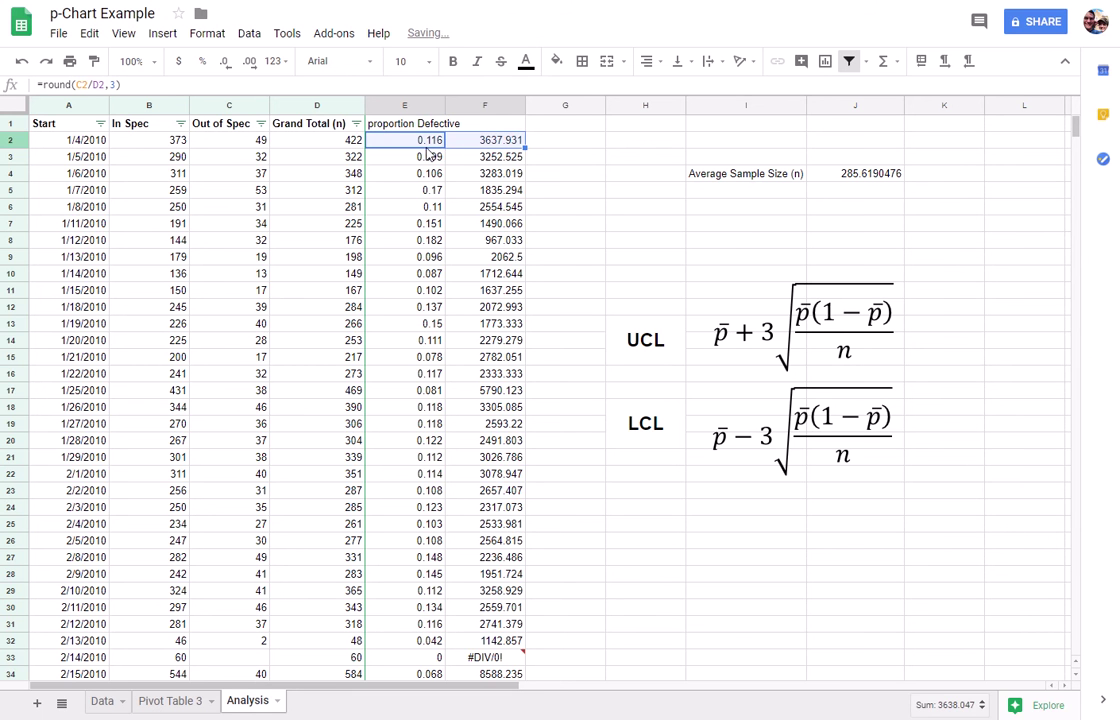
{"action": "left_click", "coordinate": [484, 105]}
{"action": "right_click", "coordinate": [513, 190]}
{"action": "left_click", "coordinate": [588, 347]}
{"action": "key", "text": "Left"}
{"action": "key", "text": "Down"}
{"action": "key", "text": "Down"}
{"action": "key", "text": "Down"}
Step: Insert two blank columns at column F
{"action": "left_click", "coordinate": [484, 105]}
{"action": "right_click", "coordinate": [470, 155]}
{"action": "left_click", "coordinate": [528, 265]}
{"action": "right_click", "coordinate": [482, 258]}
{"action": "left_click", "coordinate": [540, 368]}
Step: Autofit column E to the proportion Defective header and check the E3 formula
{"action": "left_click", "coordinate": [470, 240]}
{"action": "left_click", "coordinate": [440, 122]}
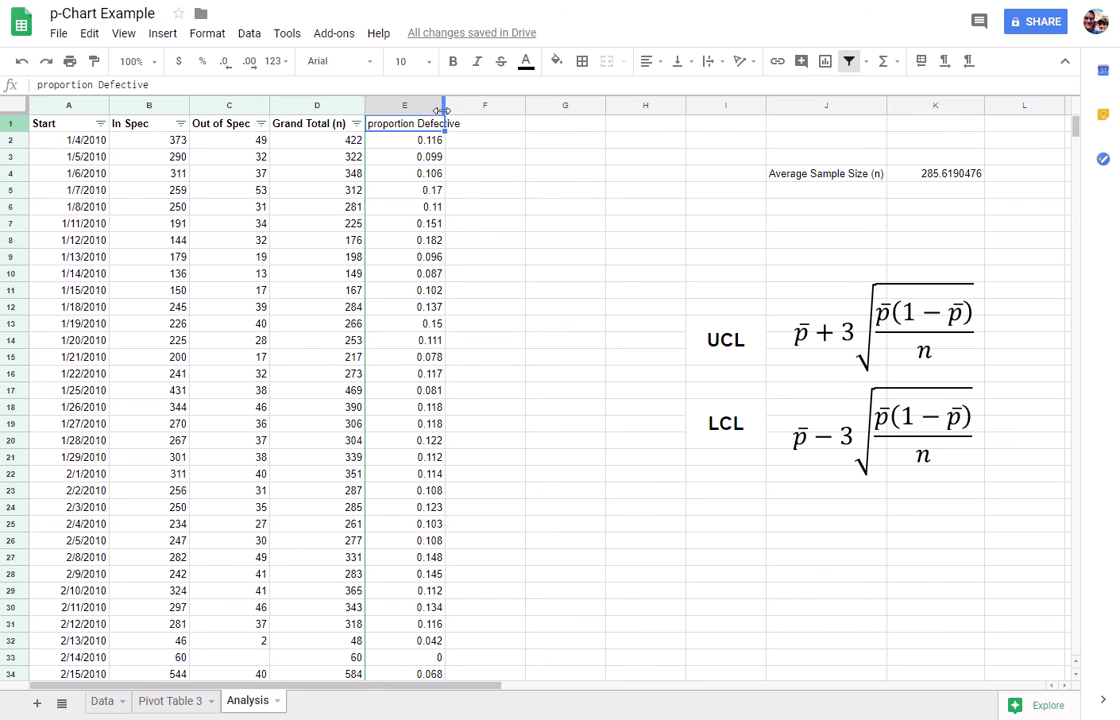
{"action": "double_click", "coordinate": [445, 105]}
{"action": "left_click", "coordinate": [487, 262]}
{"action": "left_click", "coordinate": [420, 160]}
Step: Label J5 'Average Proportion' and average column E from E2 down in K5
{"action": "left_click", "coordinate": [862, 192]}
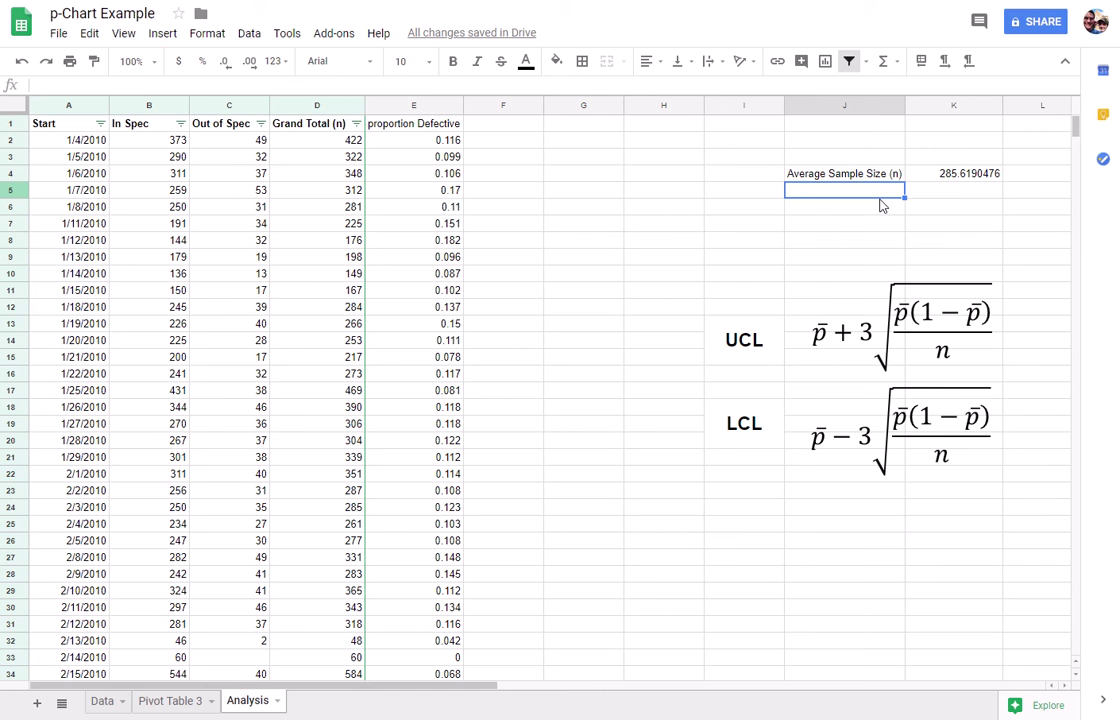
{"action": "type", "text": "Averag"}
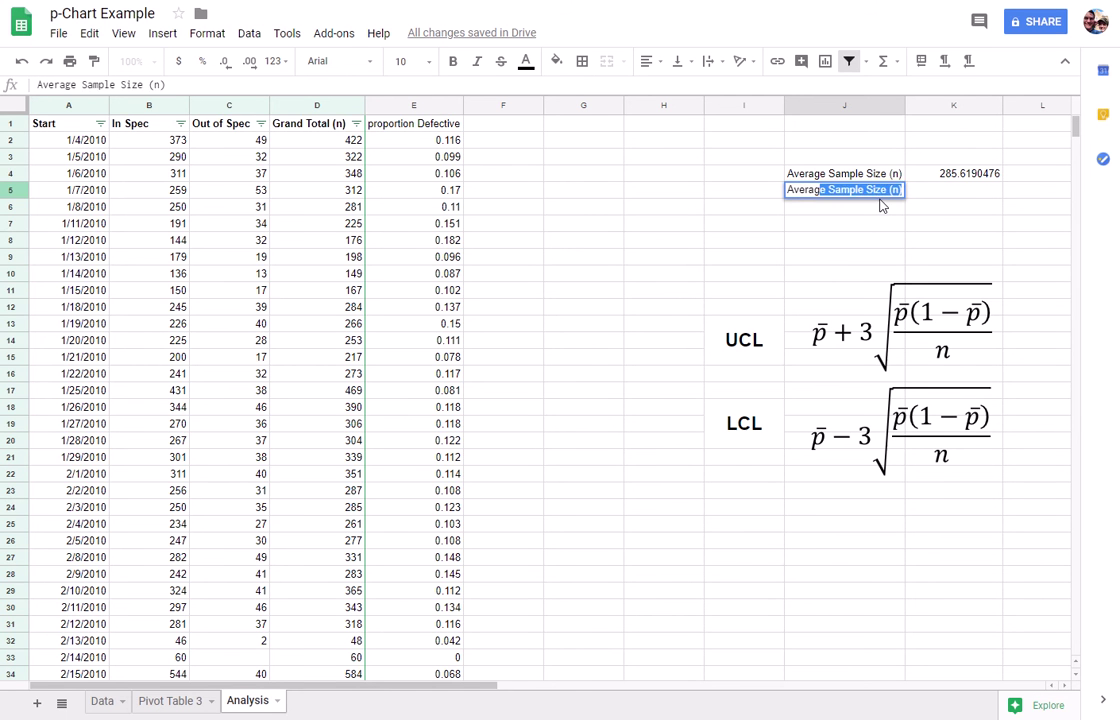
{"action": "type", "text": "e Proo"}
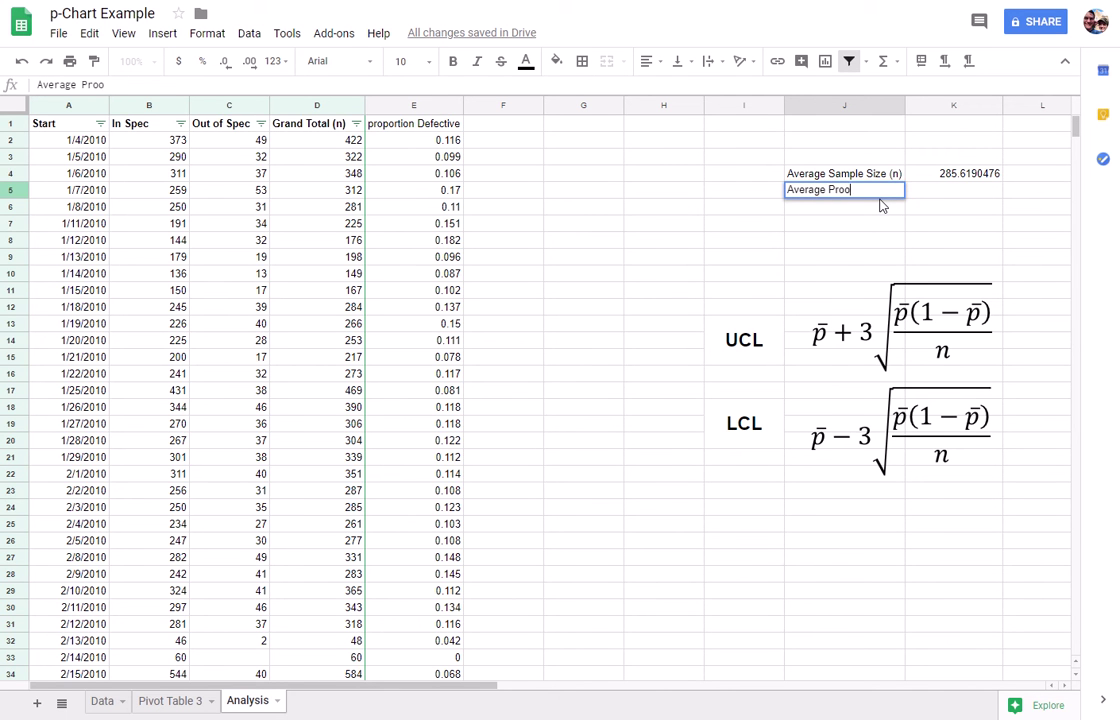
{"action": "key", "text": "BackSpace"}
{"action": "type", "text": "portion"}
{"action": "key", "text": "Tab"}
{"action": "type", "text": "=average("}
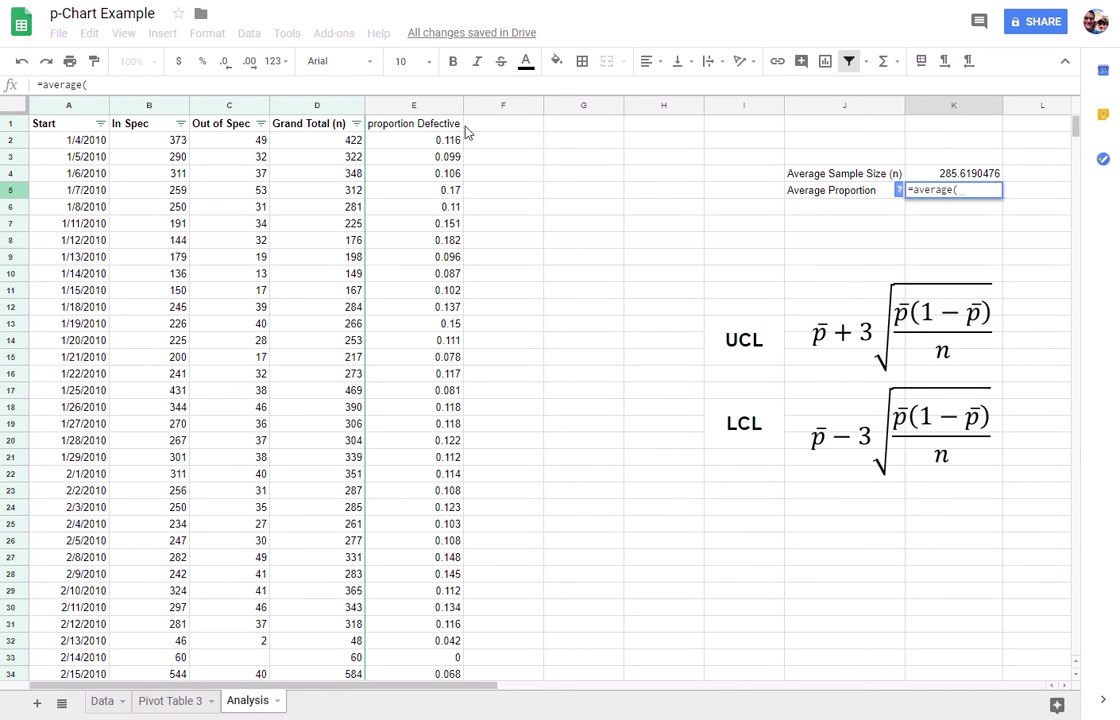
{"action": "left_click", "coordinate": [392, 139]}
{"action": "key", "text": "ctrl+shift+Down"}
{"action": "key", "text": "Return"}
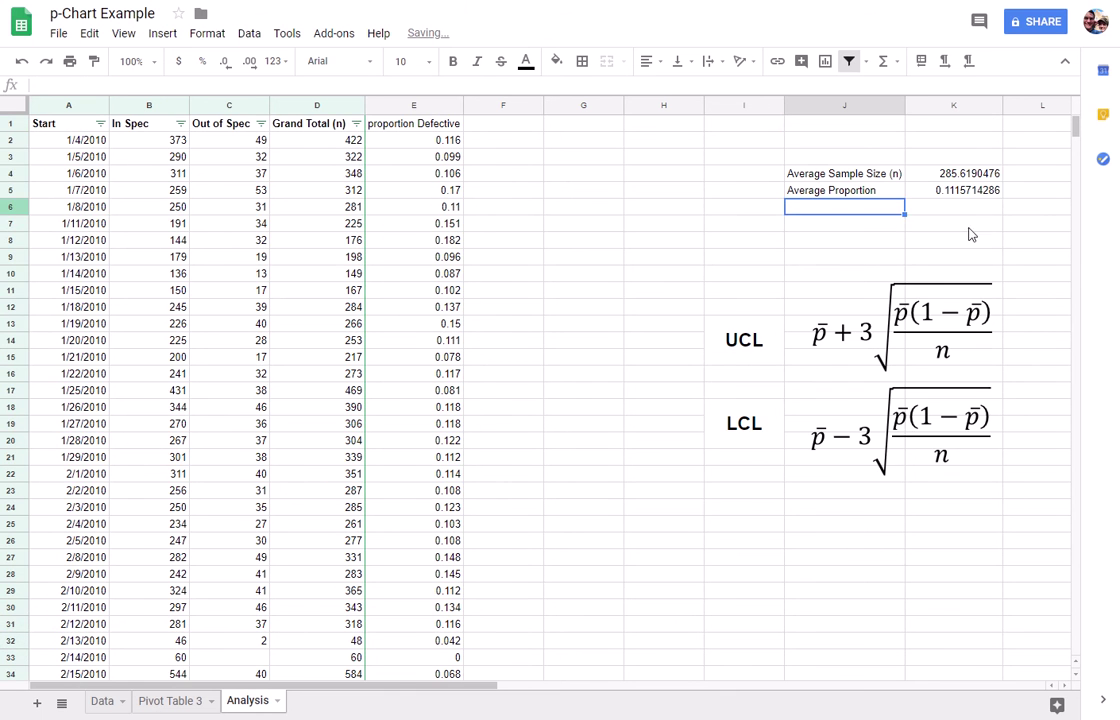
Step: Wrap the K4 average sample size formula in ROUND, showing 285.619
{"action": "left_click", "coordinate": [925, 192]}
{"action": "left_click", "coordinate": [912, 172]}
{"action": "left_click", "coordinate": [62, 85]}
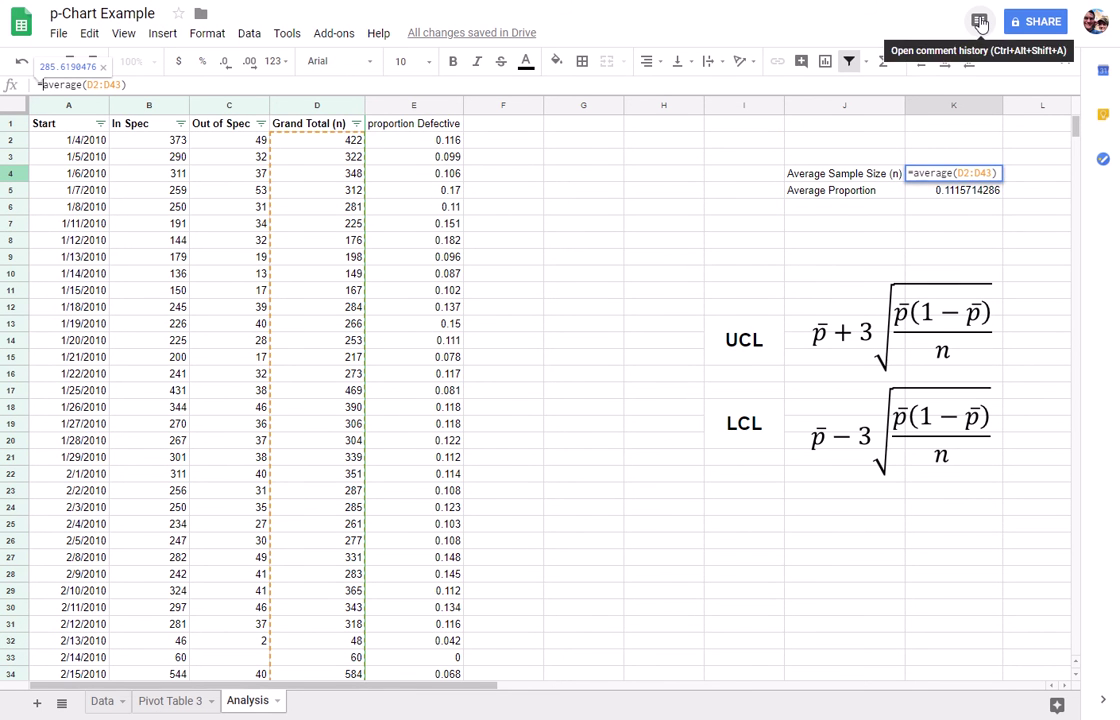
{"action": "type", "text": "round("}
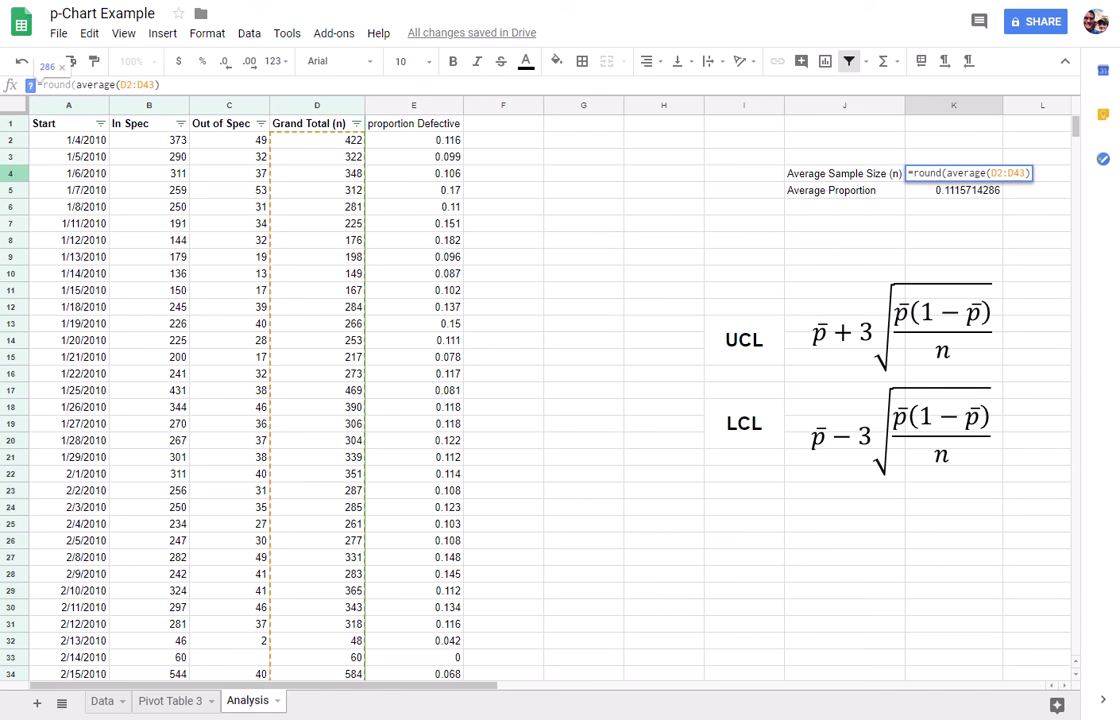
{"action": "left_click", "coordinate": [166, 85]}
{"action": "type", "text": ")"}
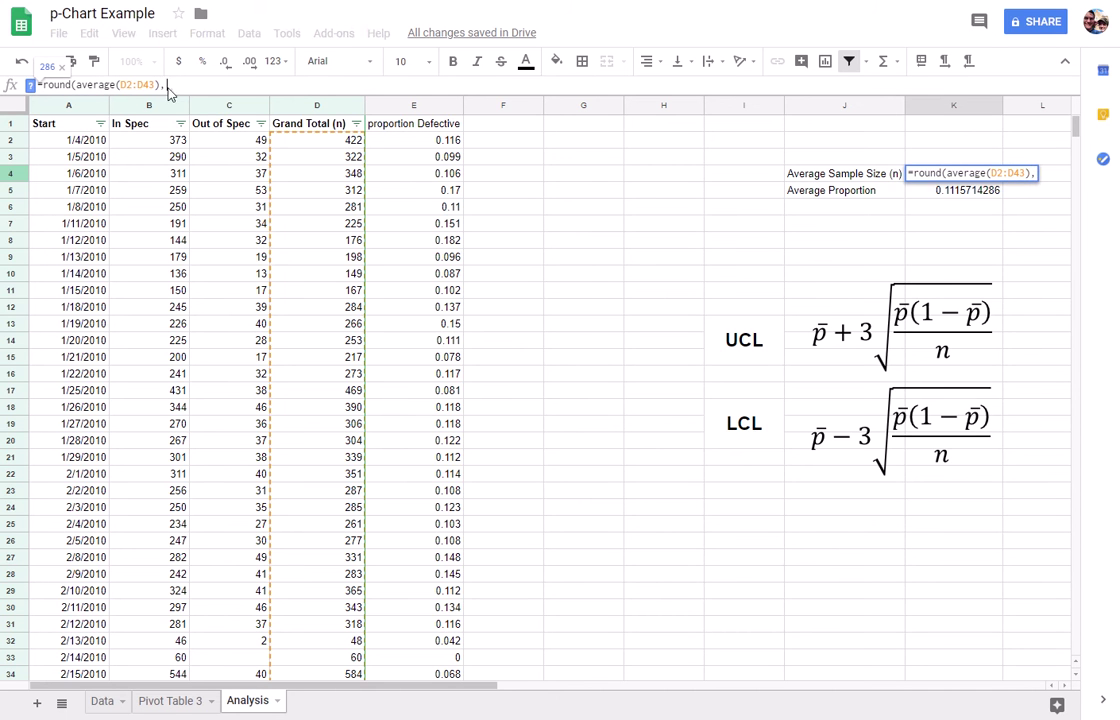
{"action": "key", "text": "Return"}
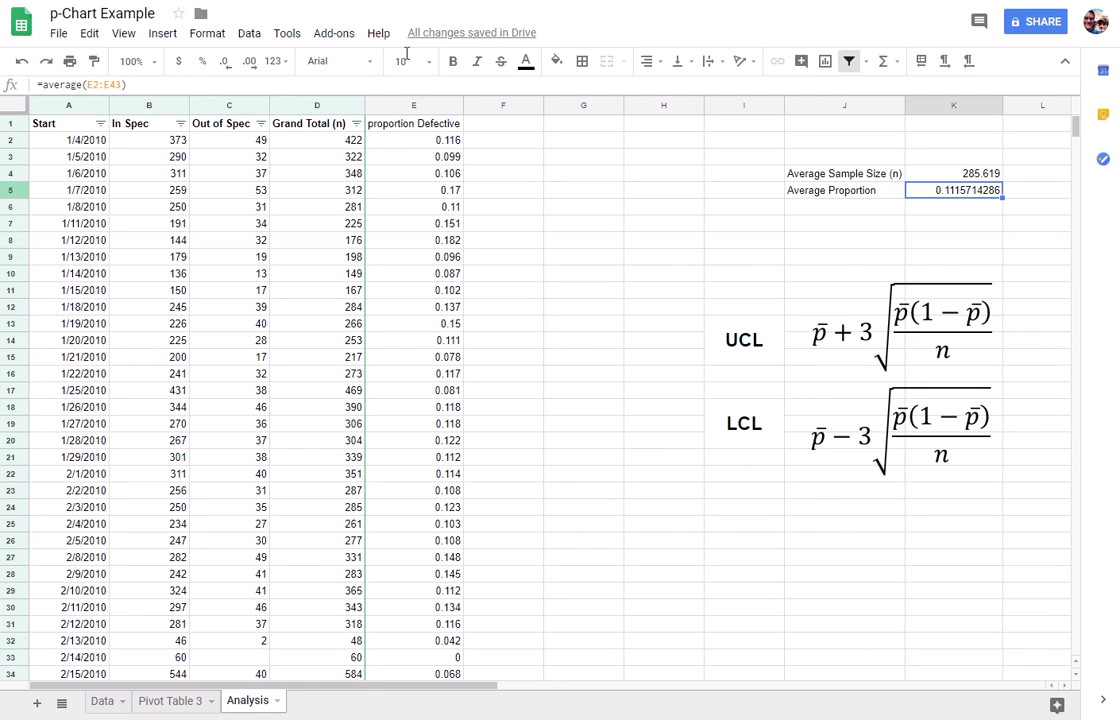
Step: Wrap the K5 average proportion formula in ROUND(...,3), showing 0.112
{"action": "left_click", "coordinate": [44, 86]}
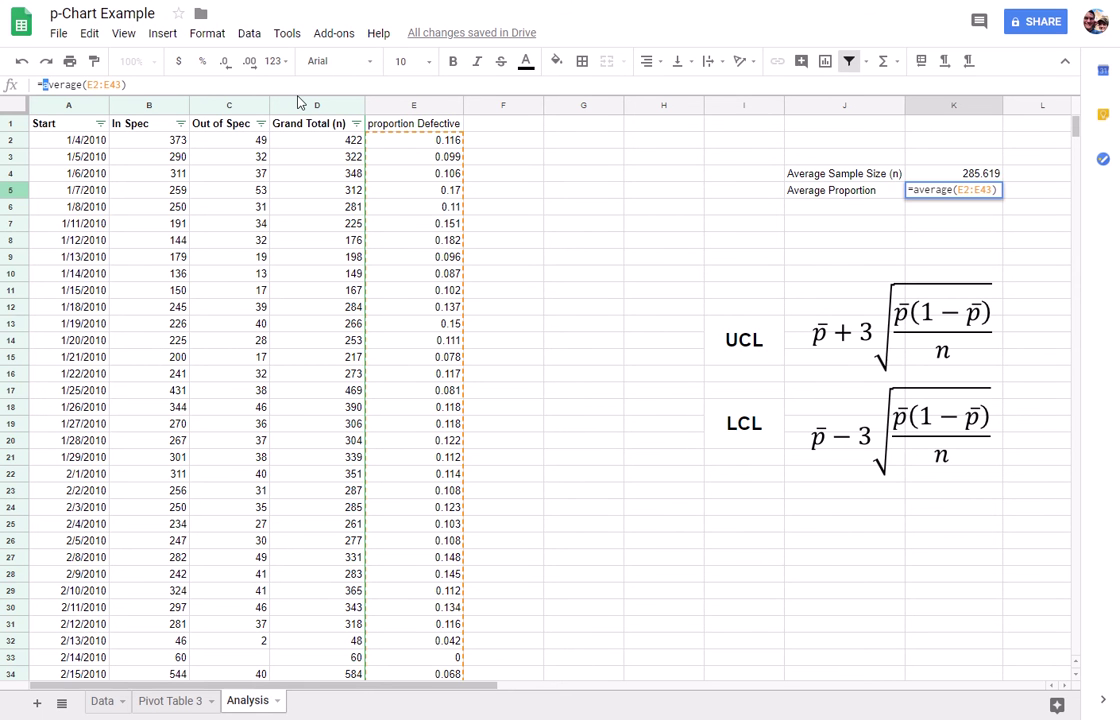
{"action": "type", "text": "round("}
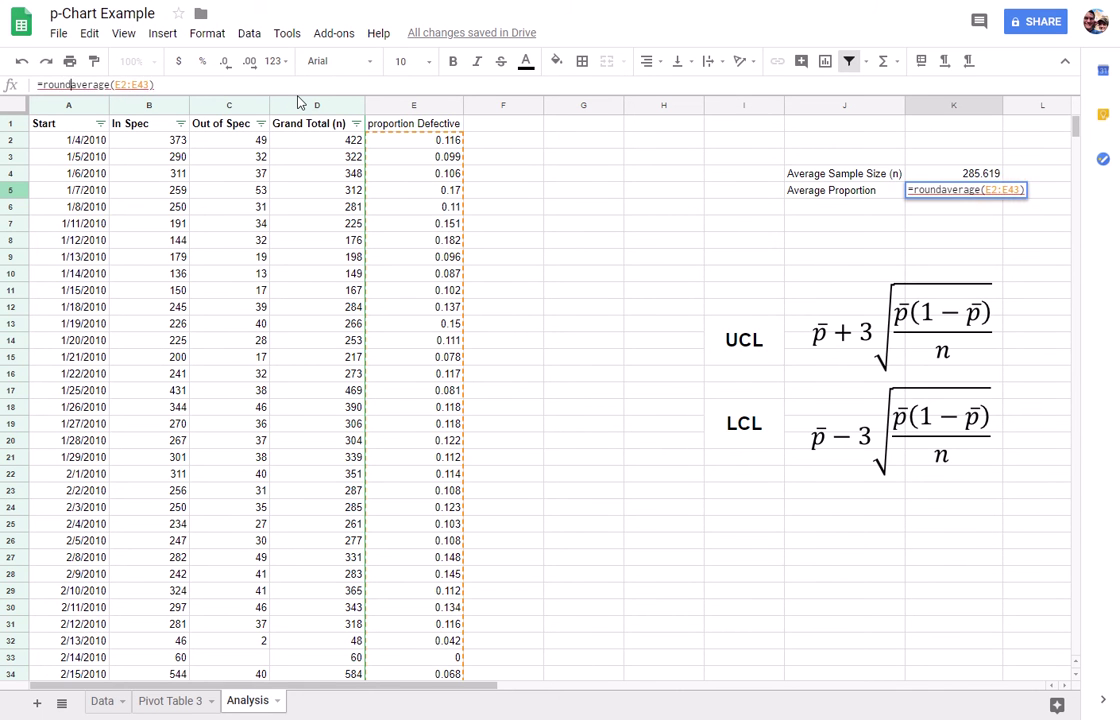
{"action": "left_click", "coordinate": [265, 88]}
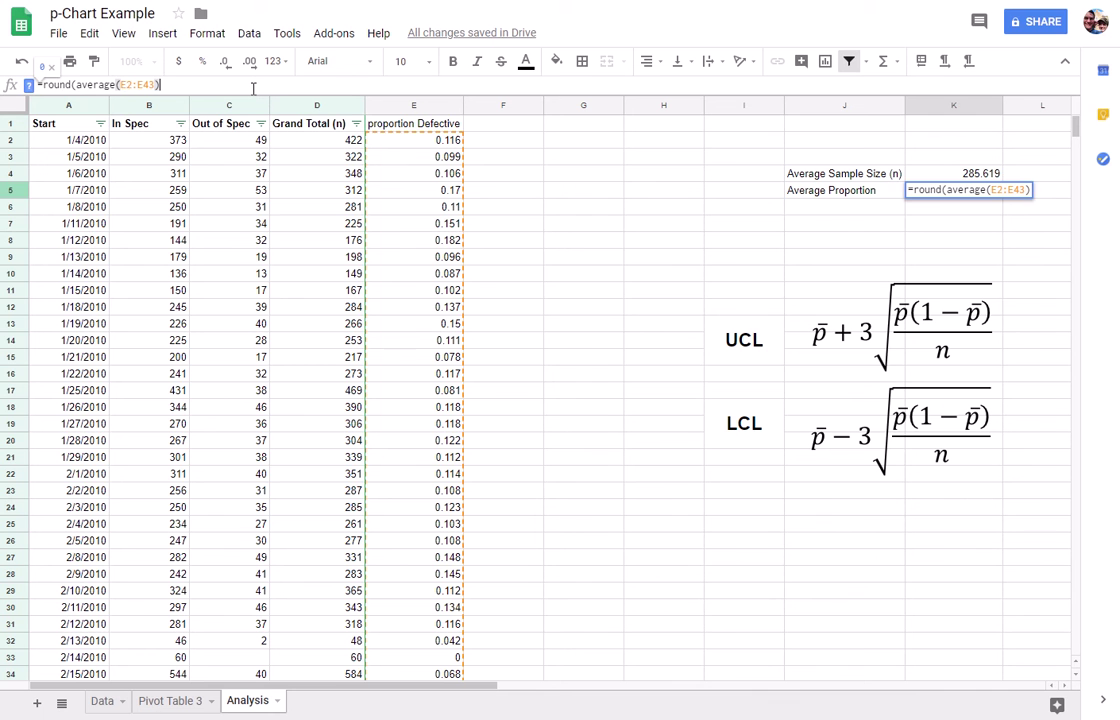
{"action": "type", "text": ",3)"}
{"action": "key", "text": "Return"}
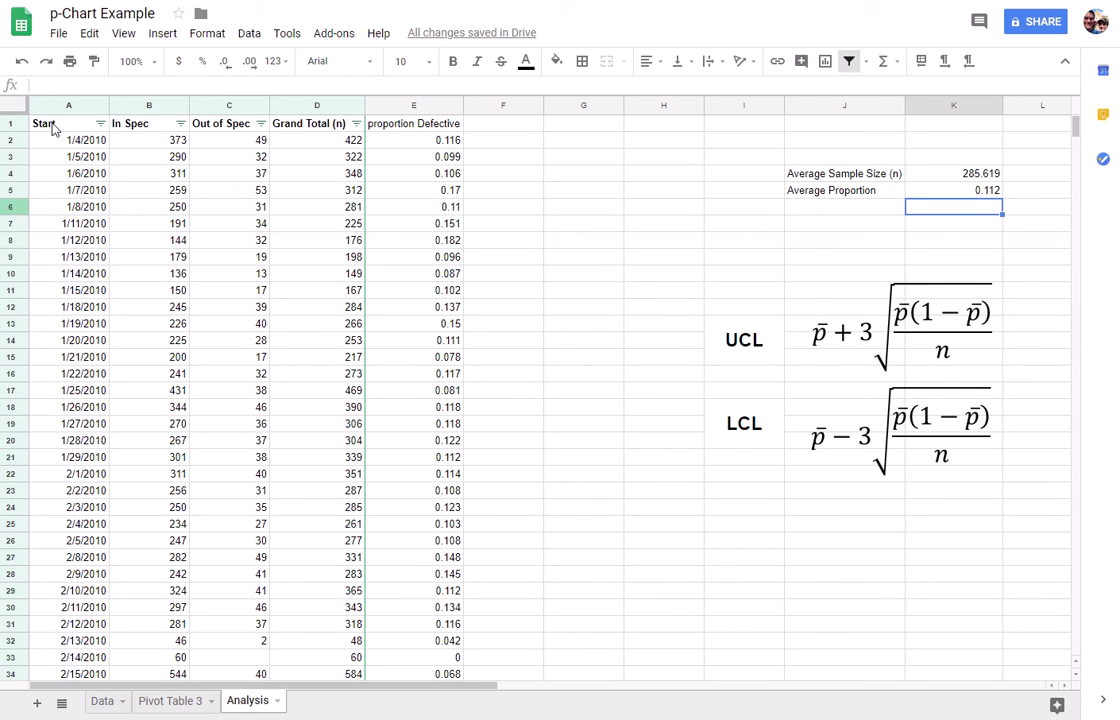
Step: Select the data block A1:E43 and insert a line chart from it
{"action": "left_click", "coordinate": [55, 128]}
{"action": "key", "text": "ctrl+shift+Right"}
{"action": "key", "text": "ctrl+shift+Down"}
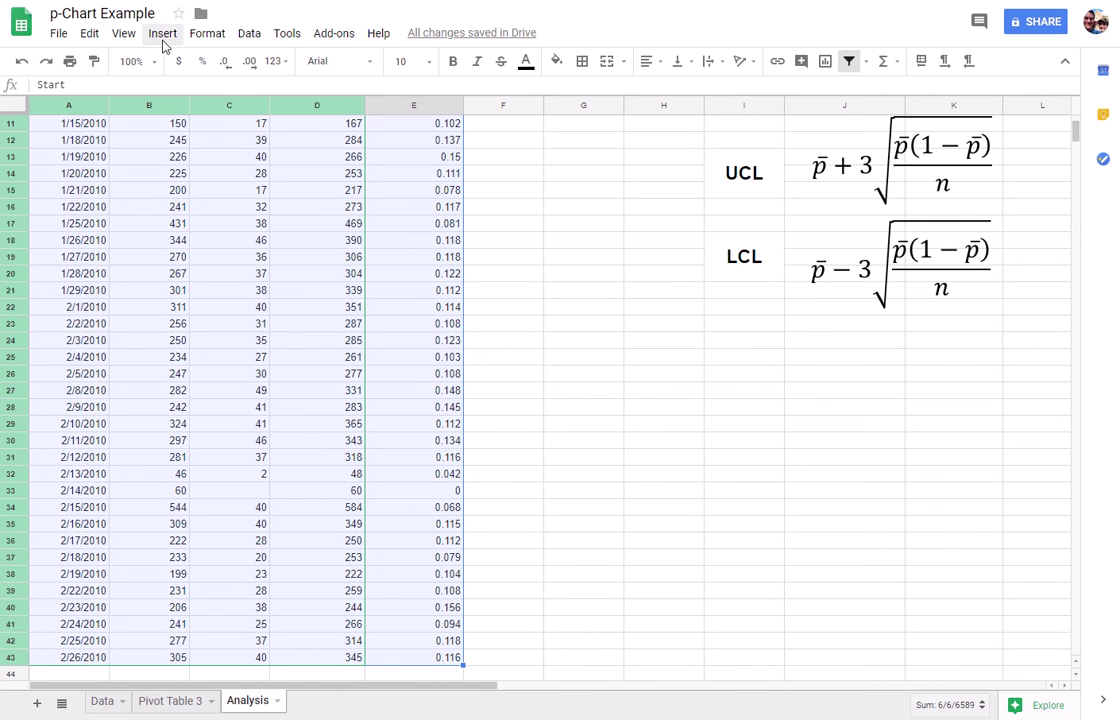
{"action": "left_click", "coordinate": [162, 33]}
{"action": "left_click", "coordinate": [197, 227]}
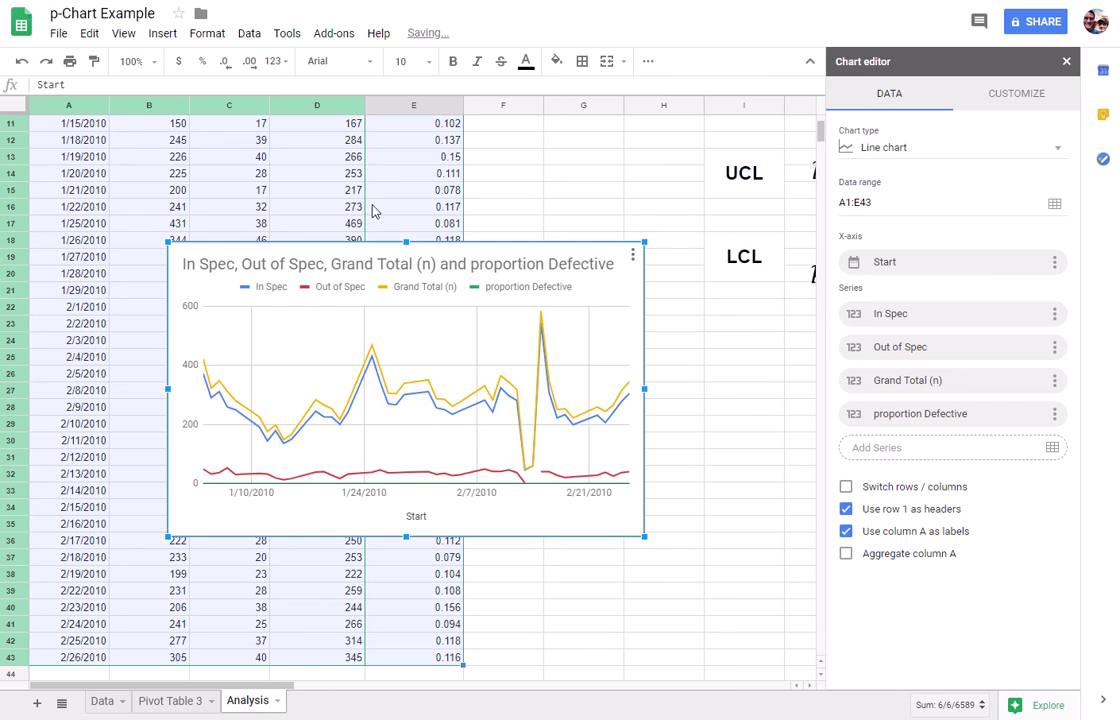
Step: Remove the In Spec, Out of Spec and Grand Total (n) series from the chart
{"action": "scroll", "coordinate": [245, 268], "scroll_direction": "up", "scroll_amount": 3}
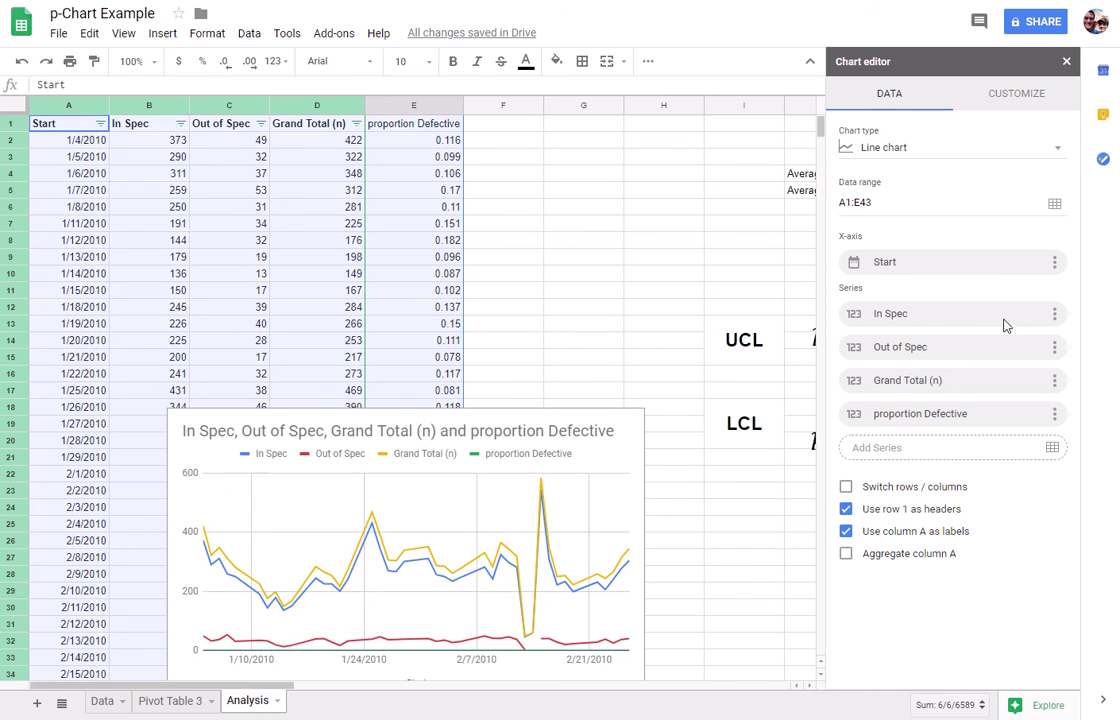
{"action": "left_click", "coordinate": [1054, 316]}
{"action": "left_click", "coordinate": [948, 364]}
{"action": "left_click", "coordinate": [1054, 372]}
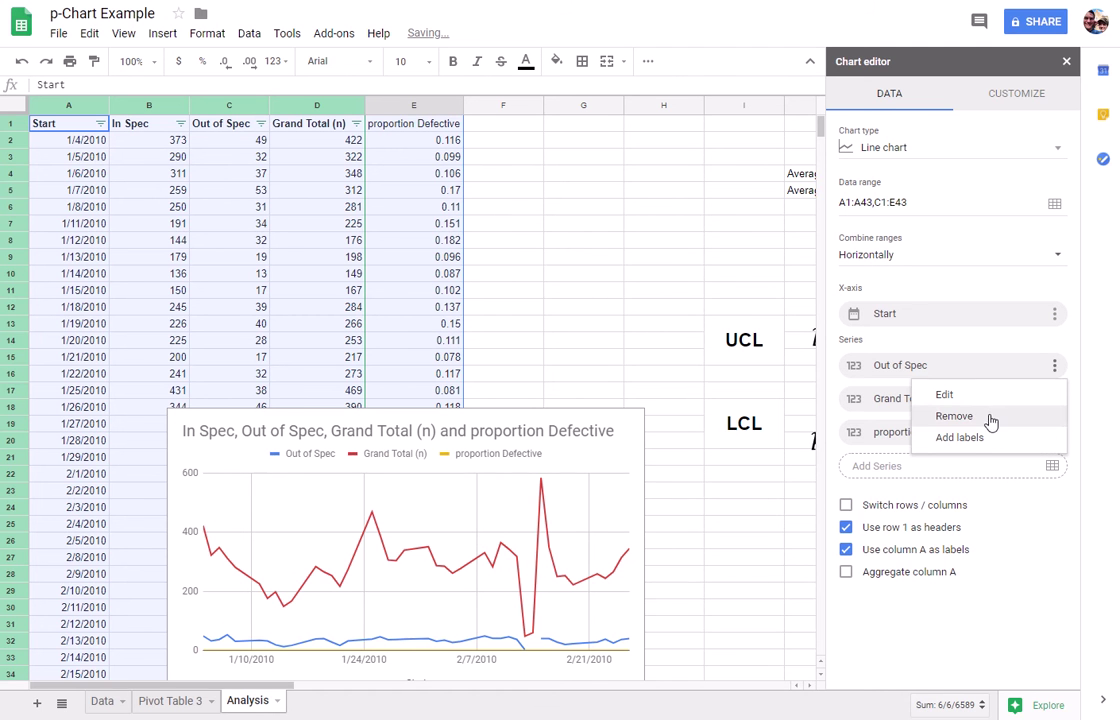
{"action": "left_click", "coordinate": [990, 418]}
{"action": "left_click", "coordinate": [1054, 368]}
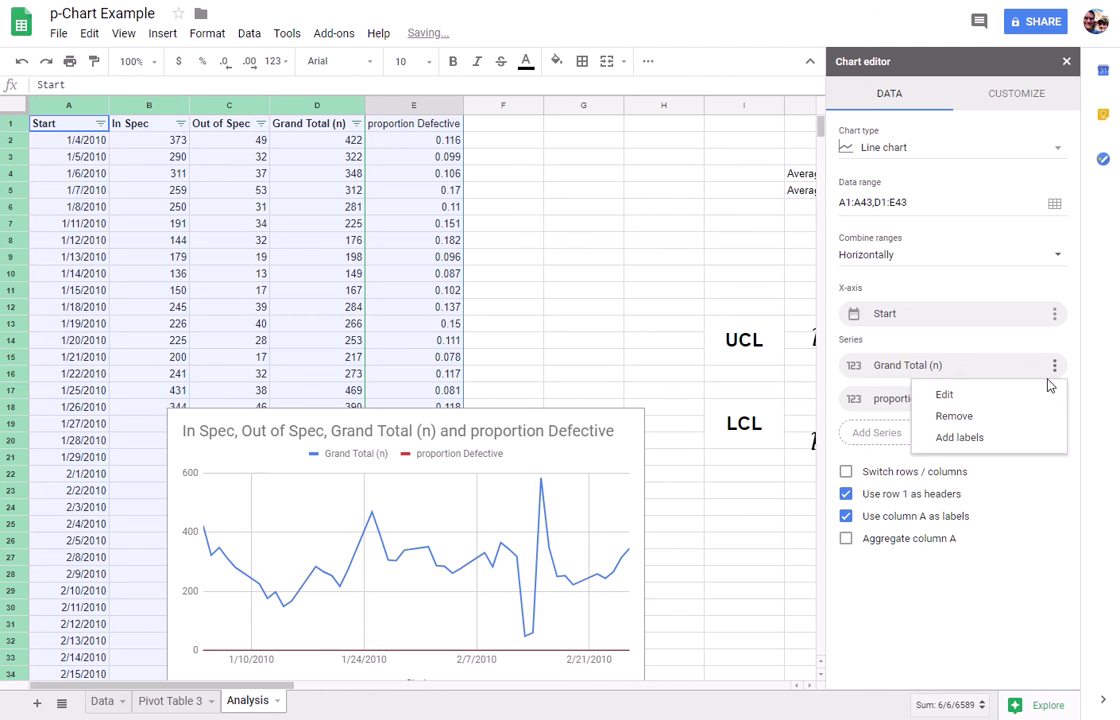
{"action": "left_click", "coordinate": [1005, 418]}
Step: Nudge the chart up the sheet, then delete it
{"action": "left_click_drag", "start_coordinate": [291, 434], "coordinate": [292, 430]}
{"action": "key", "text": "Up"}
{"action": "key", "text": "Up"}
{"action": "key", "text": "Up"}
{"action": "key", "text": "Up"}
{"action": "key", "text": "Up"}
{"action": "key", "text": "Up"}
{"action": "key", "text": "Up"}
{"action": "key", "text": "Up"}
{"action": "key", "text": "Up"}
{"action": "key", "text": "Up"}
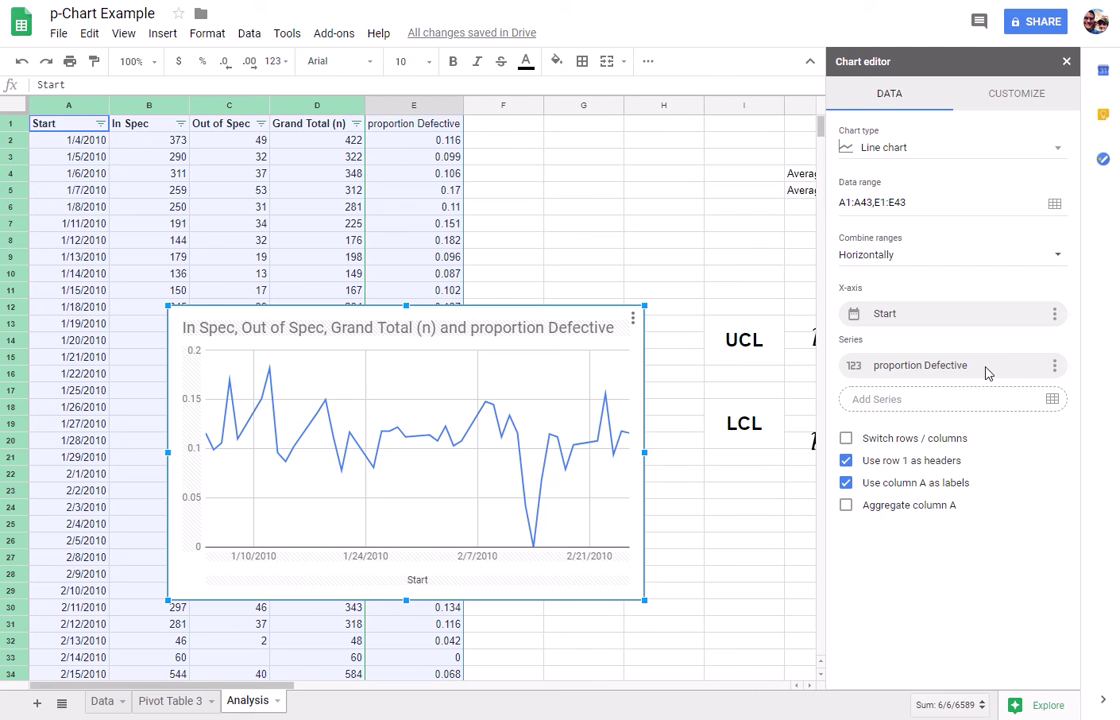
{"action": "key", "text": "Delete"}
Step: Add the headings Center Line, LCL and UCL in F1:H1
{"action": "left_click", "coordinate": [450, 157]}
{"action": "left_click", "coordinate": [493, 130]}
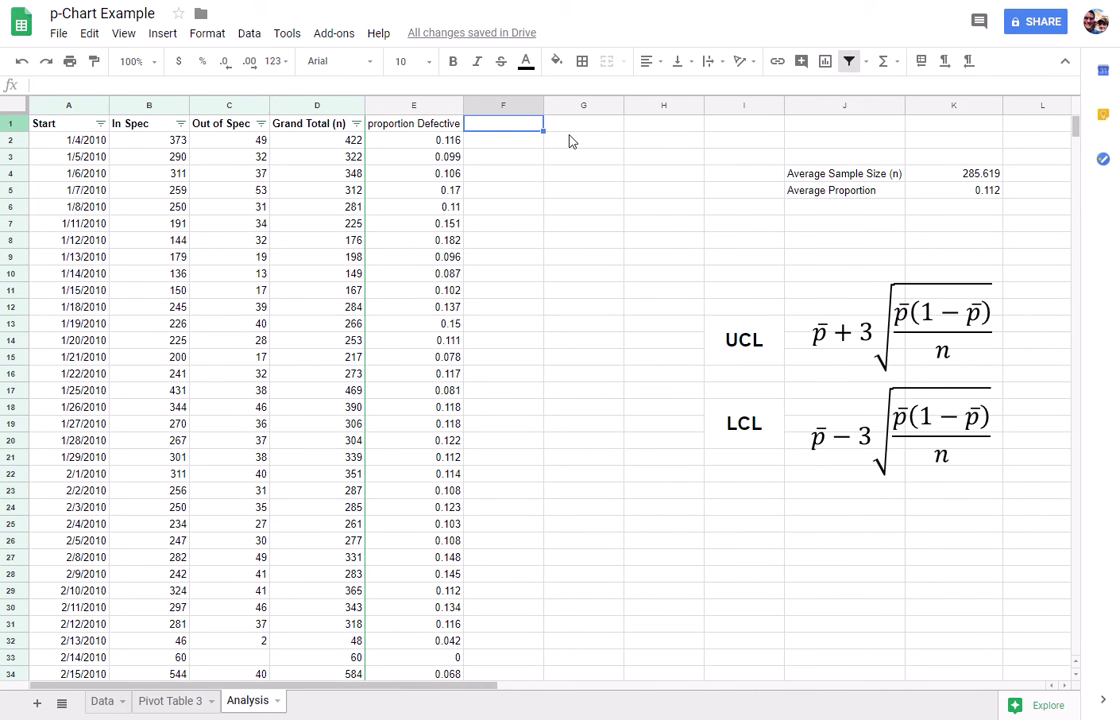
{"action": "type", "text": "Center Line"}
{"action": "key", "text": "Tab"}
{"action": "type", "text": "LCL"}
{"action": "key", "text": "Tab"}
{"action": "type", "text": "UCL"}
{"action": "key", "text": "Return"}
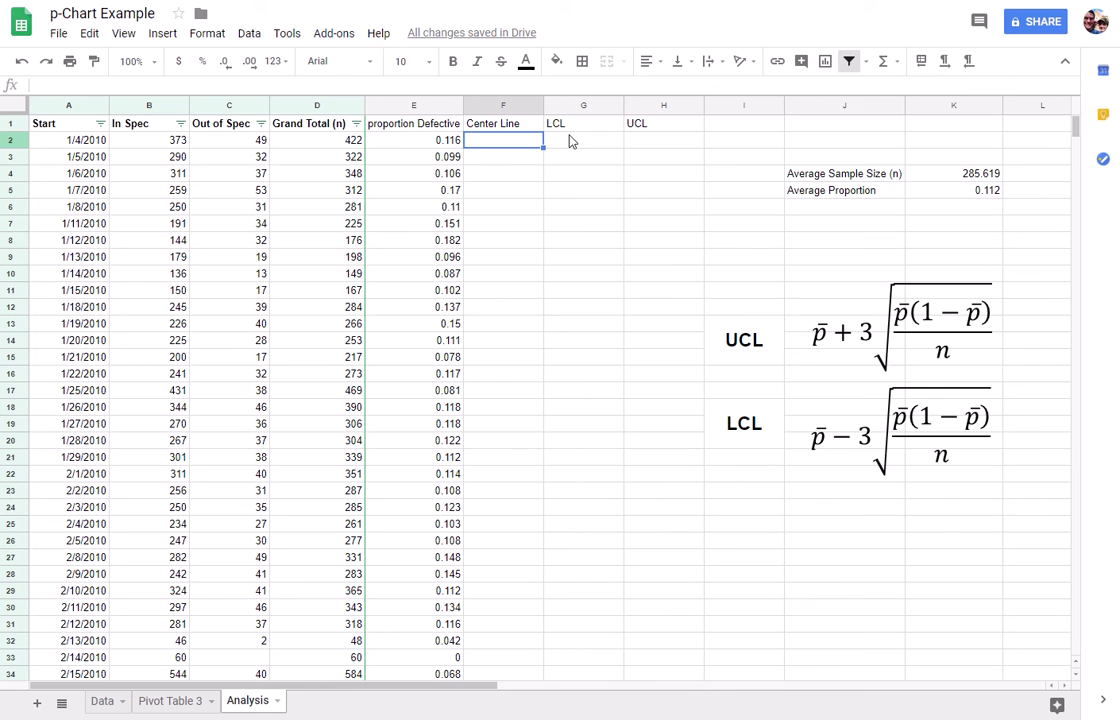
Step: Enter =$K$5 in F2 and fill it down the Center Line column, showing 0.112
{"action": "type", "text": "="}
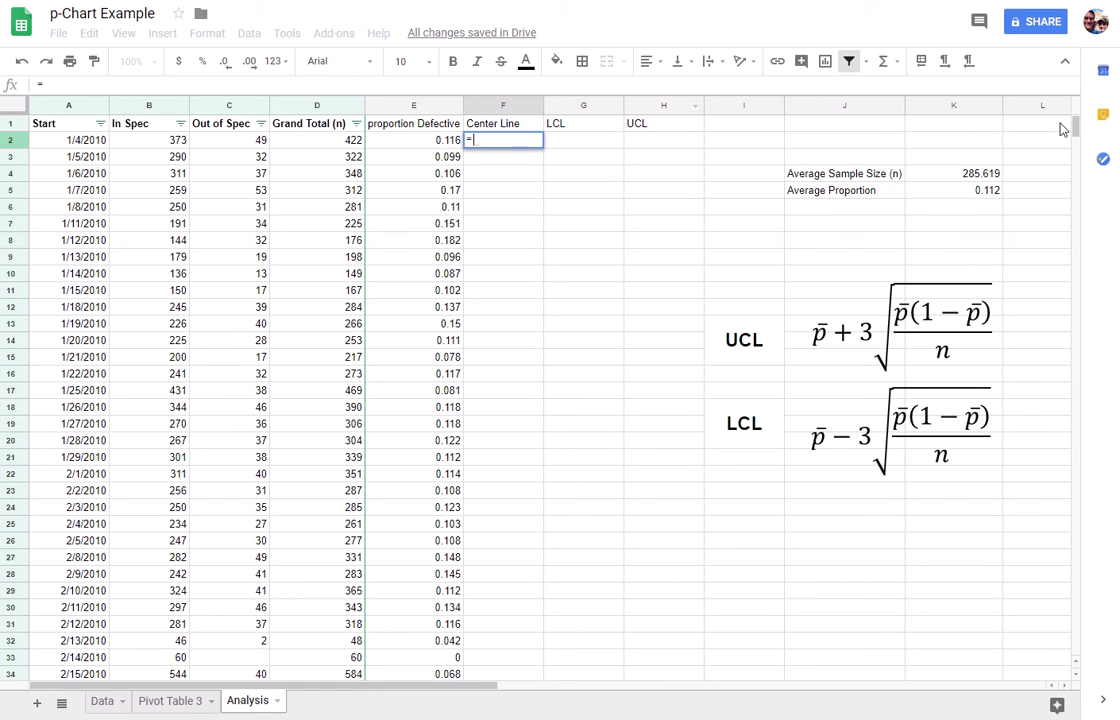
{"action": "left_click", "coordinate": [977, 195]}
{"action": "key", "text": "F4"}
{"action": "key", "text": "Return"}
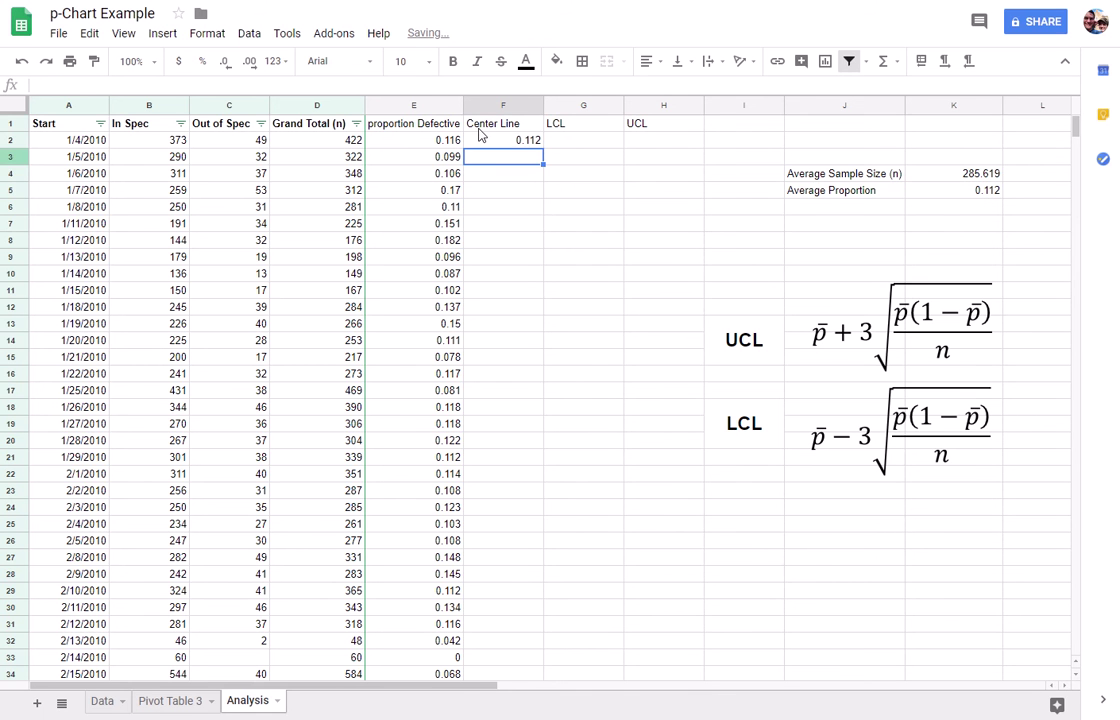
{"action": "left_click", "coordinate": [488, 128]}
{"action": "left_click", "coordinate": [518, 146]}
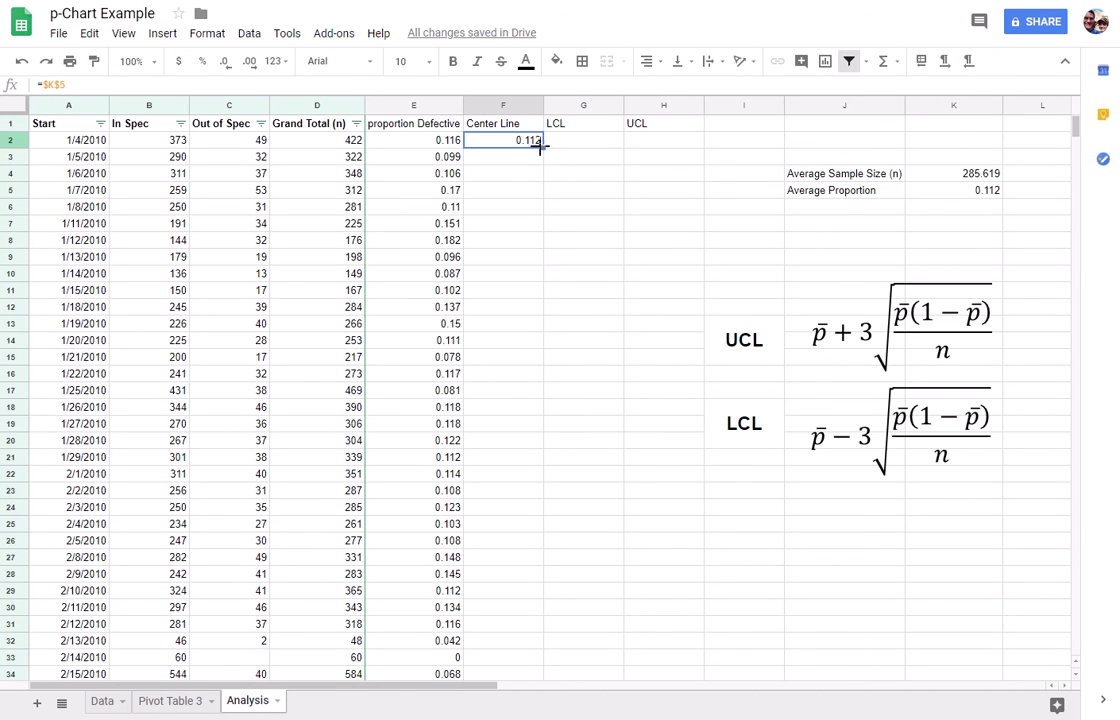
{"action": "double_click", "coordinate": [542, 146]}
{"action": "left_click", "coordinate": [565, 146]}
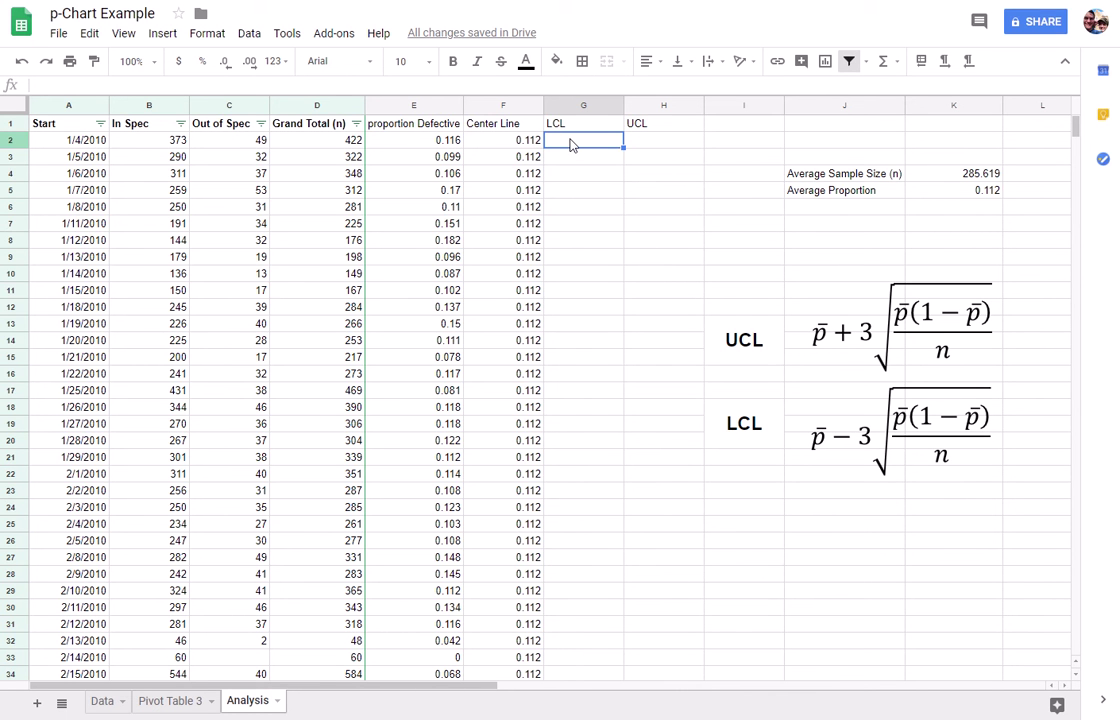
Step: Enter the LCL formula =$K$5-(3*sqrt((K5*(1-K5)/K4))) in G2
{"action": "type", "text": "="}
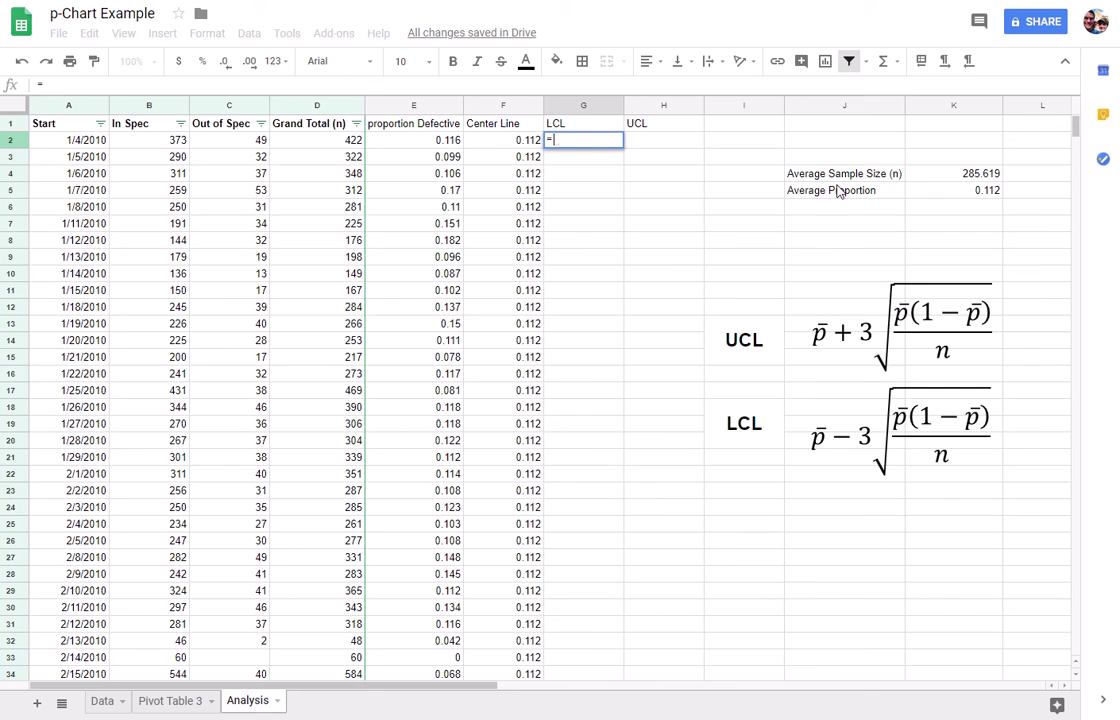
{"action": "left_click", "coordinate": [921, 189]}
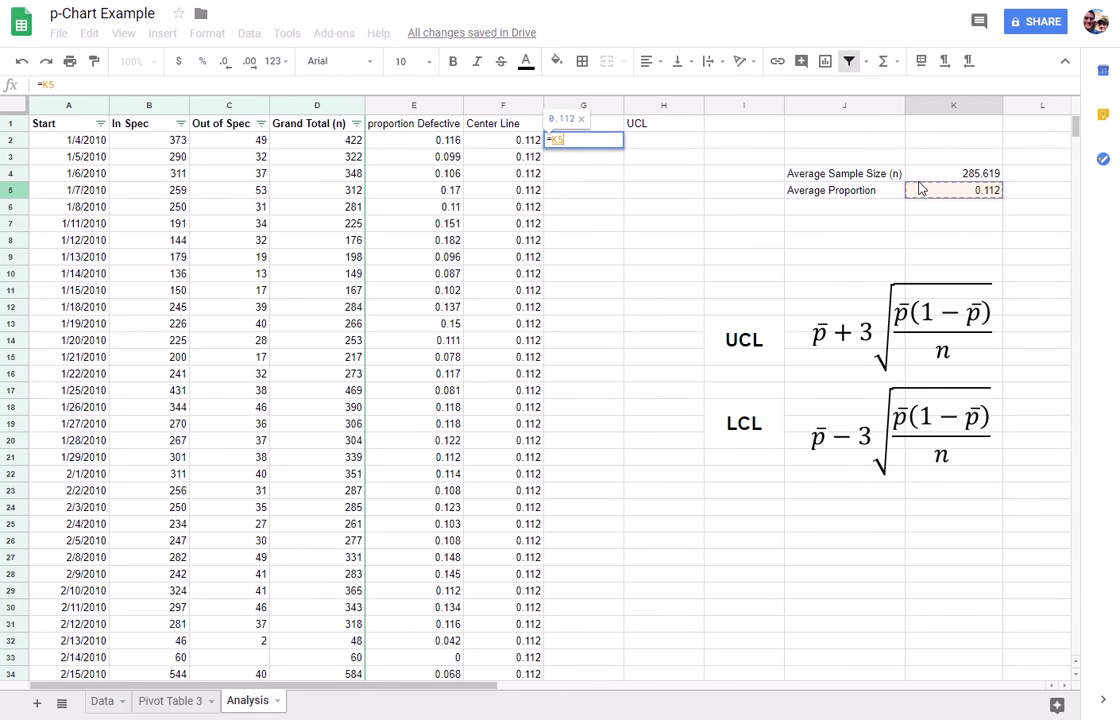
{"action": "key", "text": "F4"}
{"action": "type", "text": "-"}
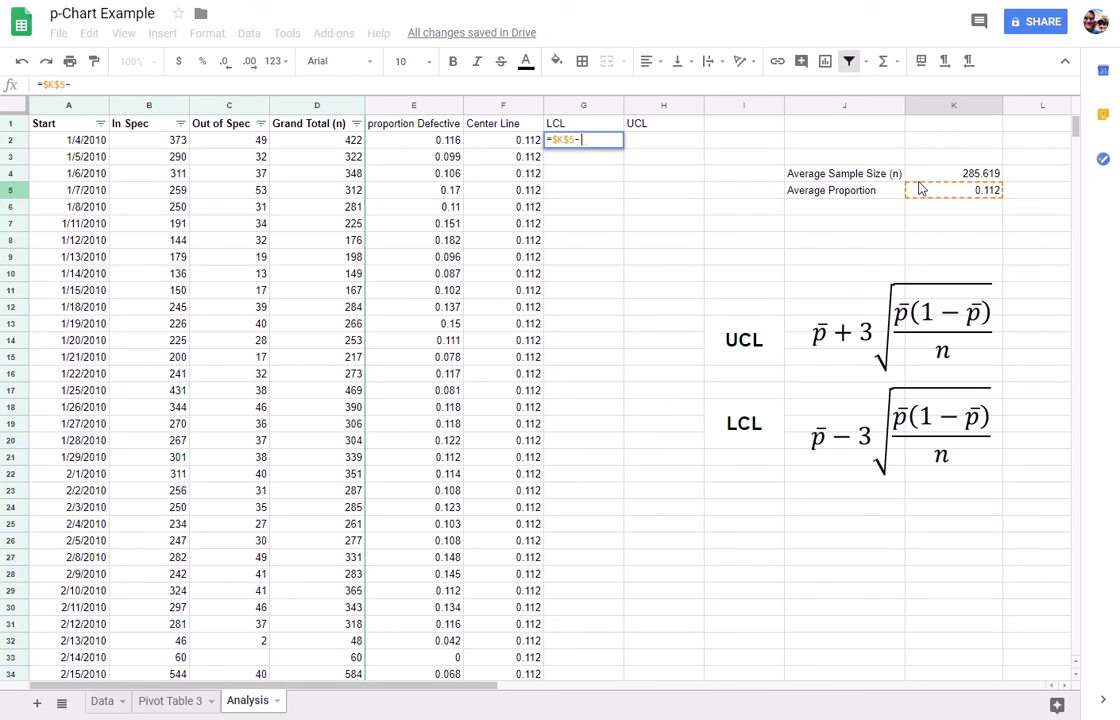
{"action": "type", "text": "(3*sqr"}
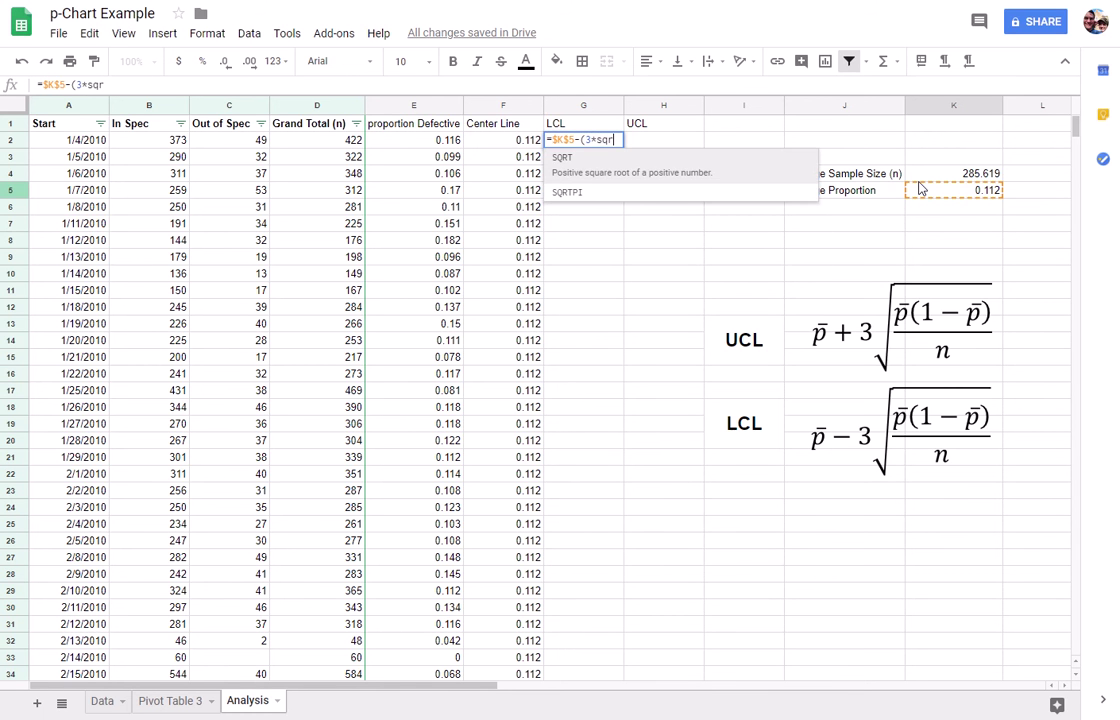
{"action": "type", "text": "t(("}
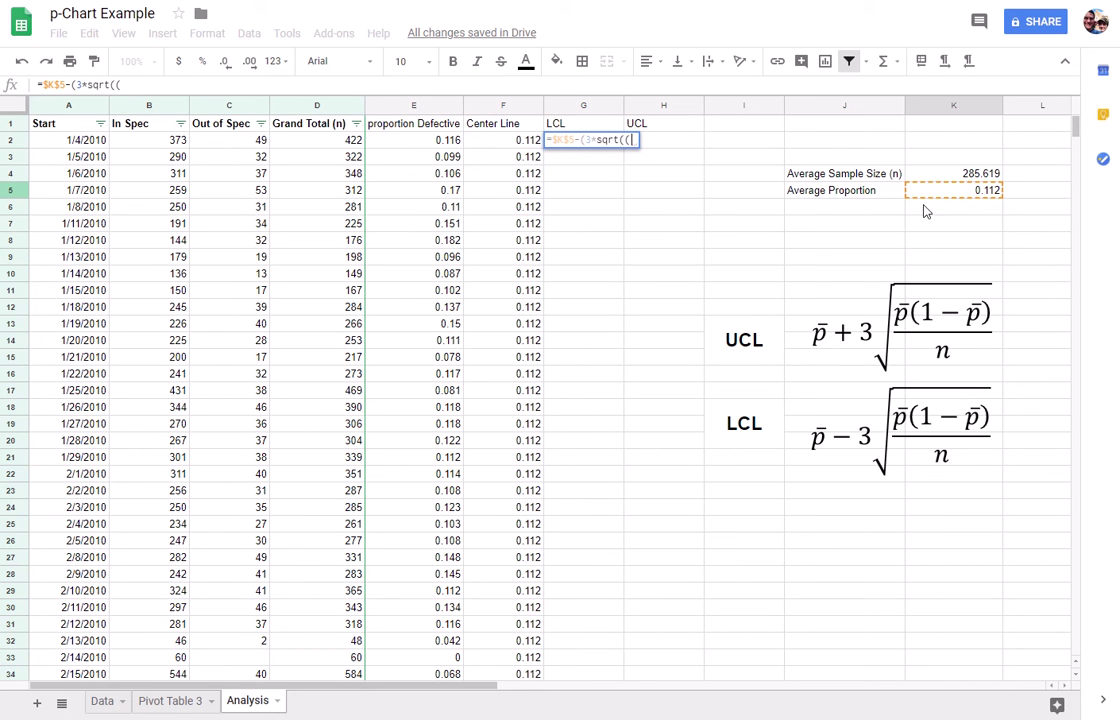
{"action": "left_click", "coordinate": [947, 194]}
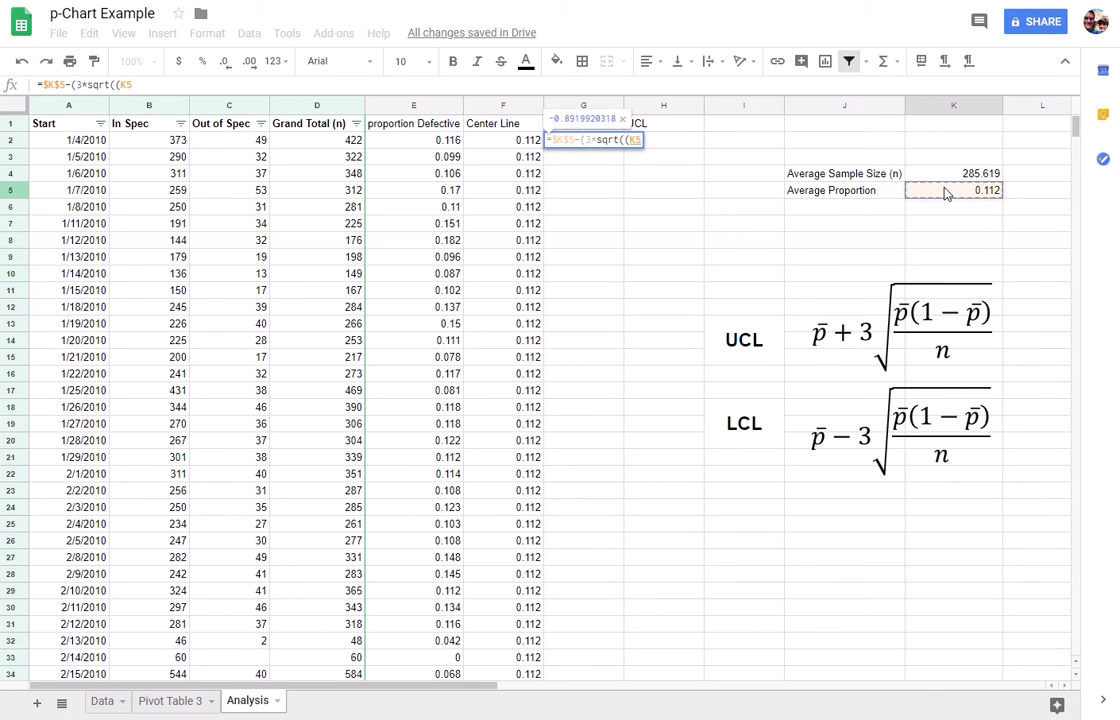
{"action": "type", "text": "*(1-"}
{"action": "left_click", "coordinate": [945, 193]}
{"action": "type", "text": ")/"}
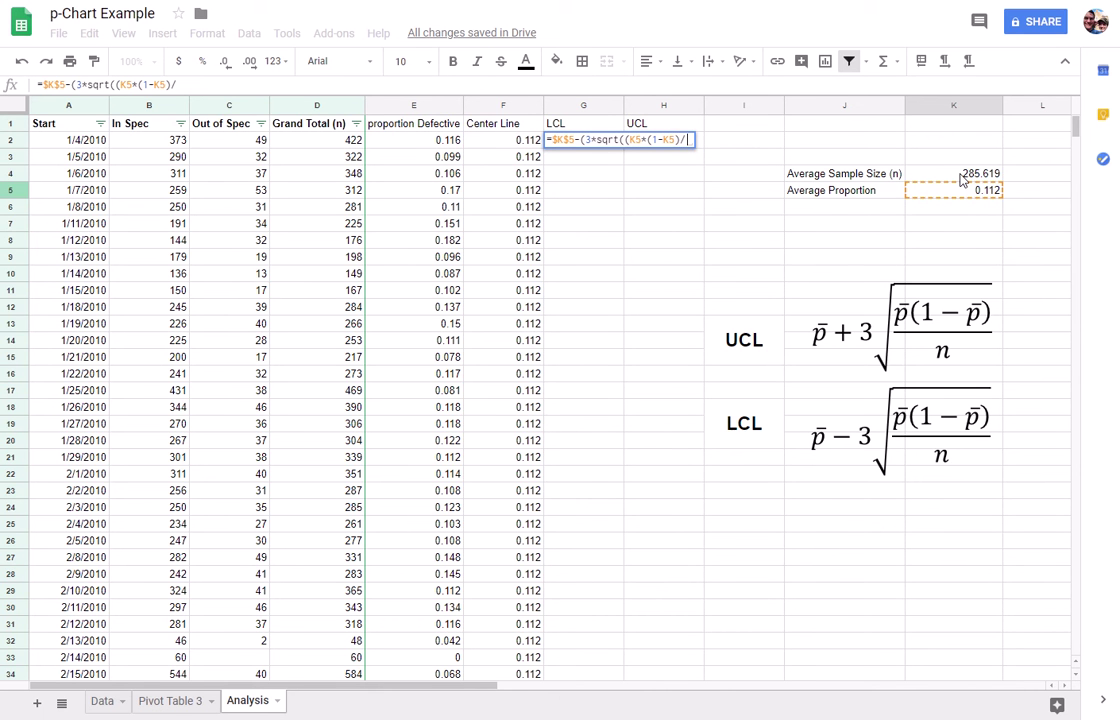
{"action": "left_click", "coordinate": [960, 179]}
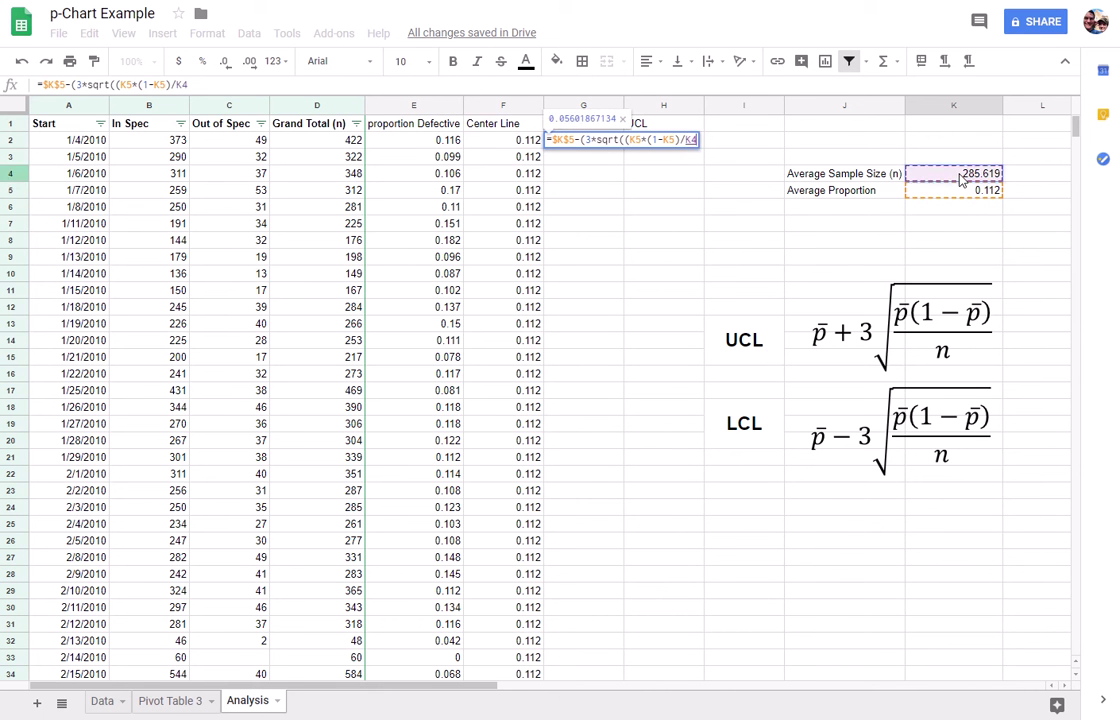
{"action": "type", "text": ")"}
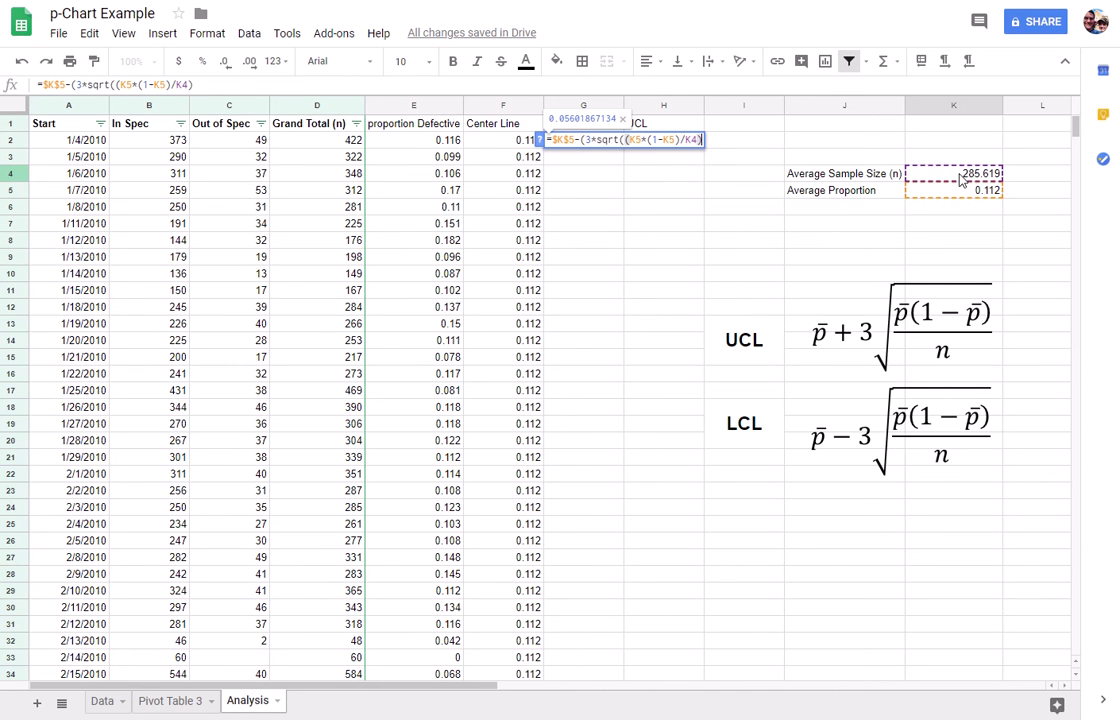
{"action": "type", "text": "))"}
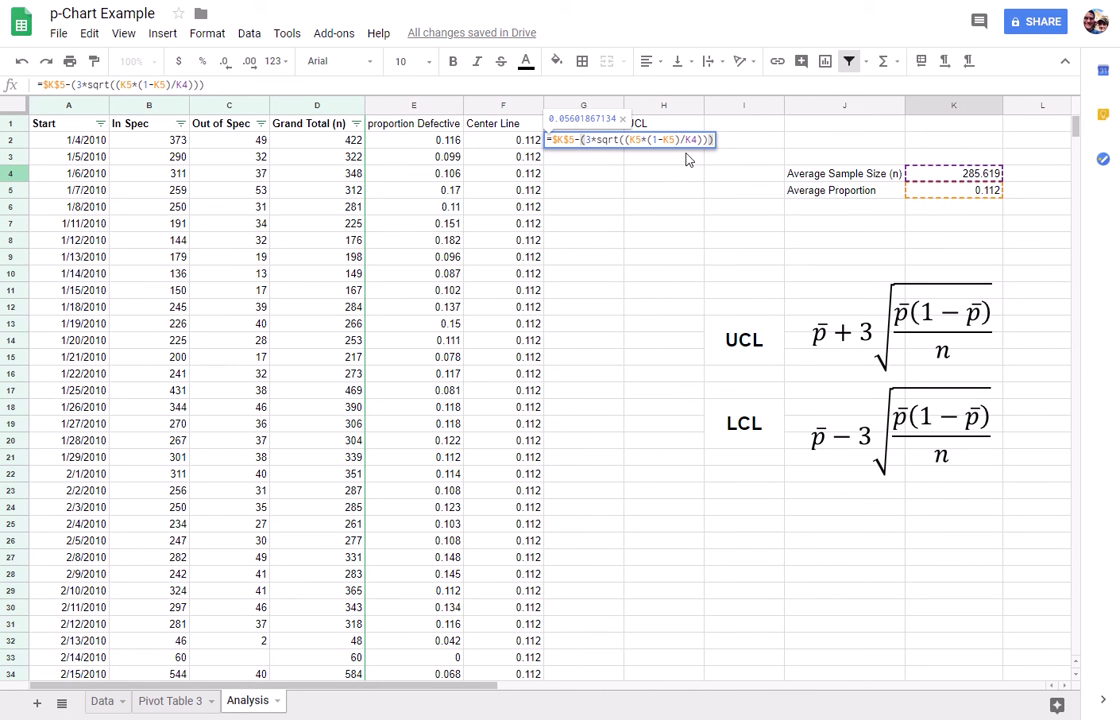
Step: Make the remaining K5 and K4 references in the LCL formula absolute
{"action": "left_click", "coordinate": [654, 141]}
{"action": "key", "text": "F4"}
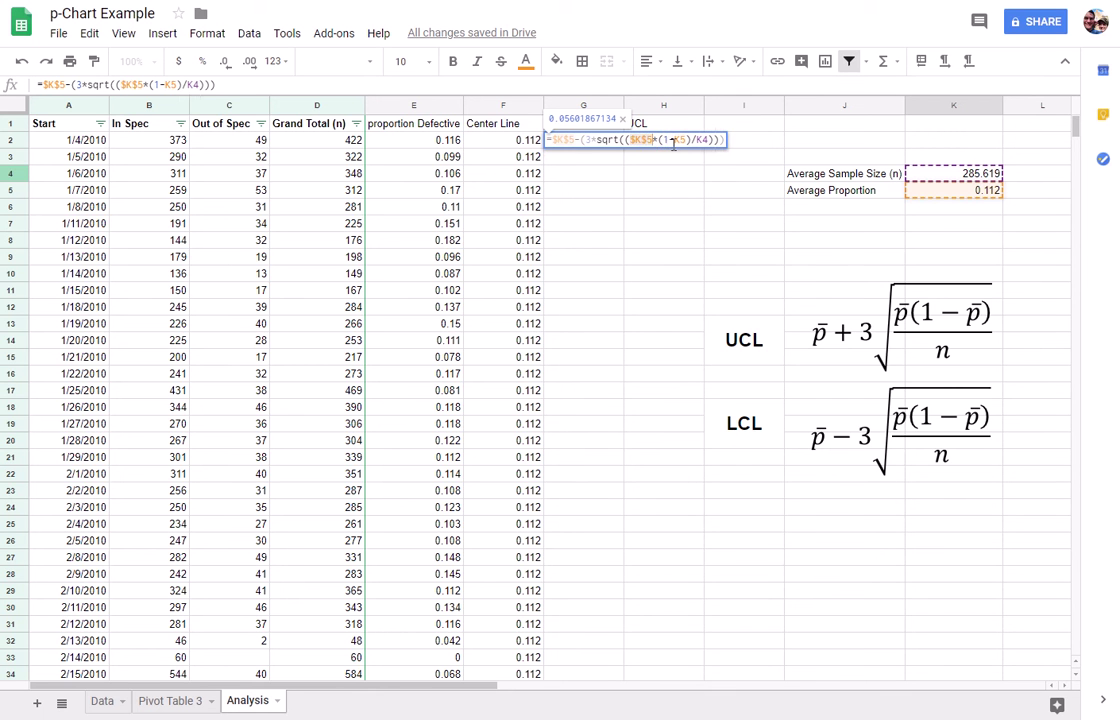
{"action": "left_click", "coordinate": [678, 141]}
{"action": "key", "text": "F4"}
{"action": "key", "text": "F4"}
{"action": "key", "text": "Return"}
Step: Wrap the G2 LCL formula in ROUND(...,3), giving 0.056
{"action": "left_click", "coordinate": [600, 146]}
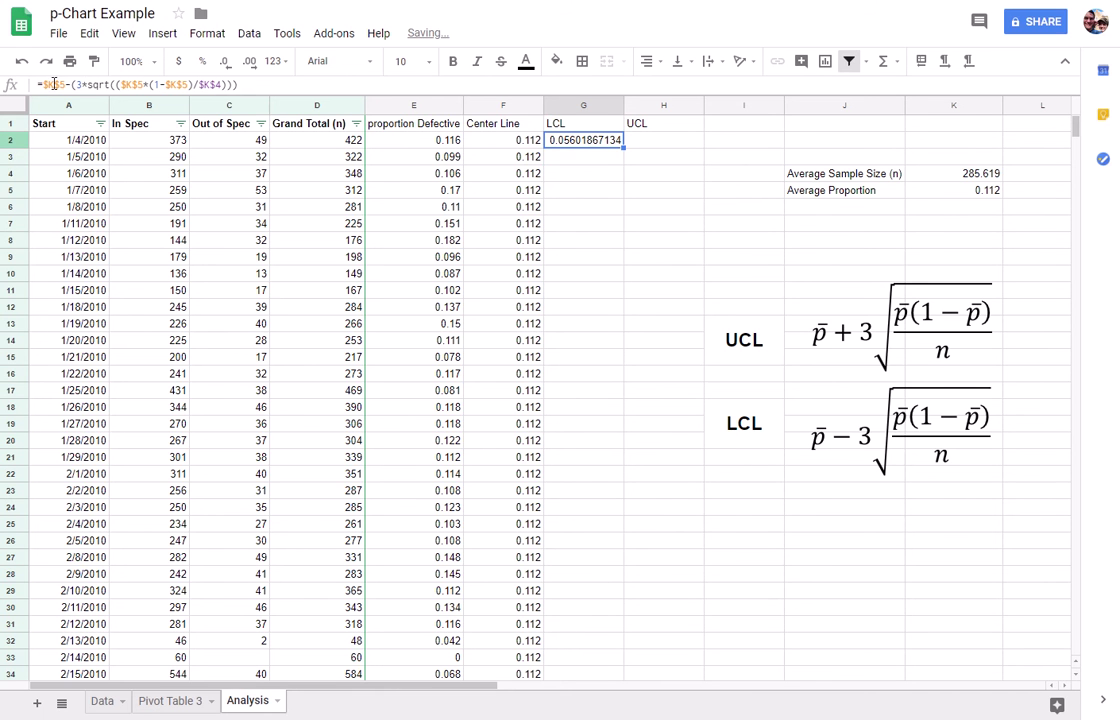
{"action": "left_click", "coordinate": [41, 84]}
{"action": "type", "text": "round("}
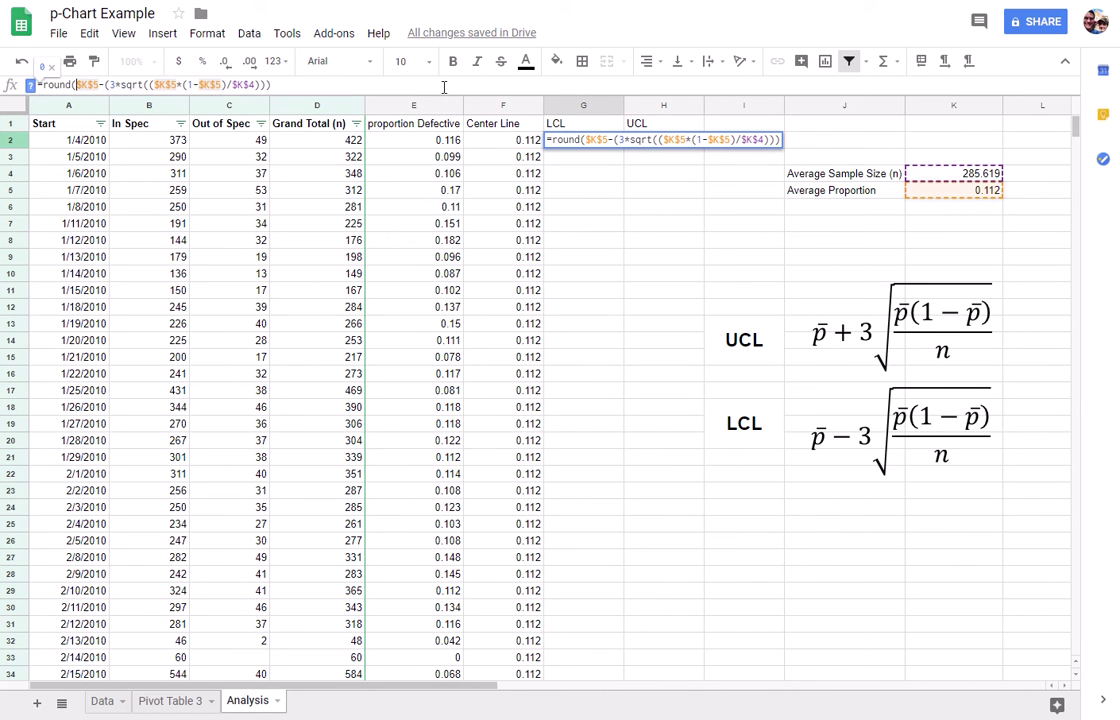
{"action": "left_click", "coordinate": [445, 85]}
{"action": "type", "text": ",3)"}
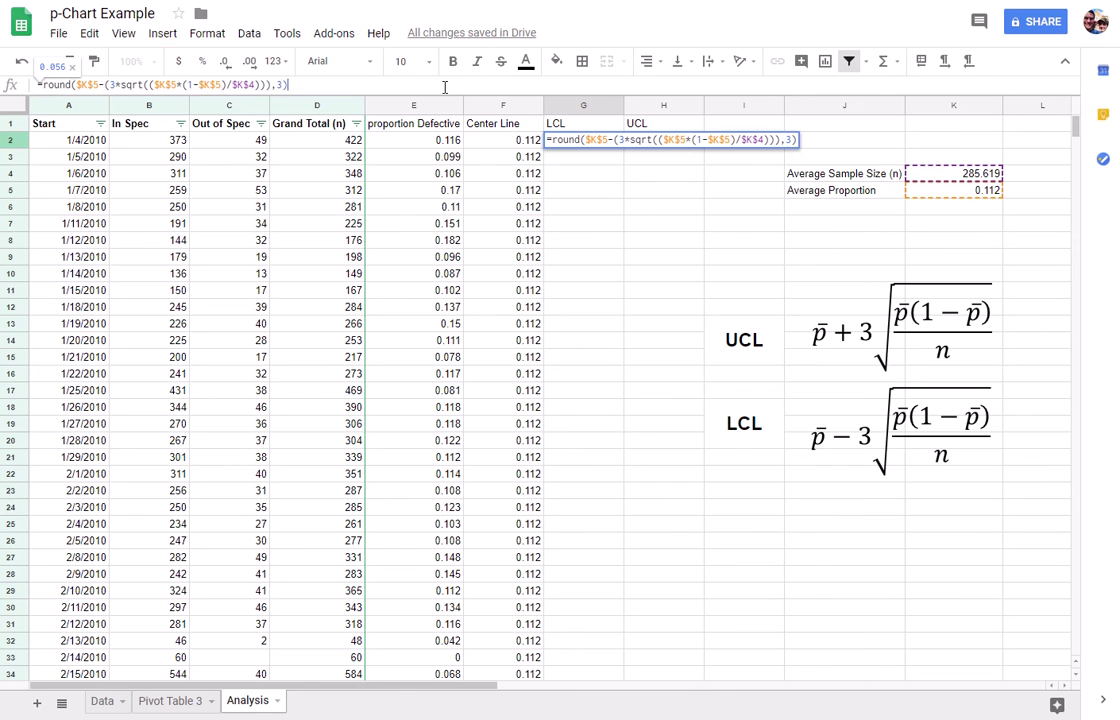
{"action": "key", "text": "Return"}
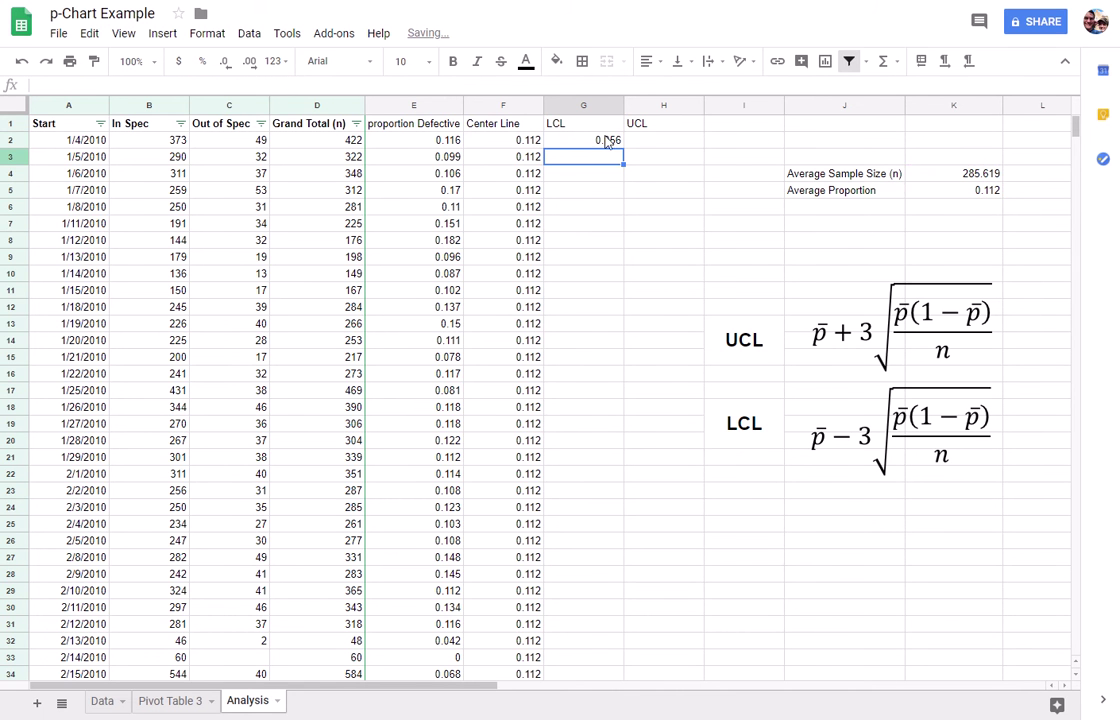
{"action": "left_click", "coordinate": [600, 142]}
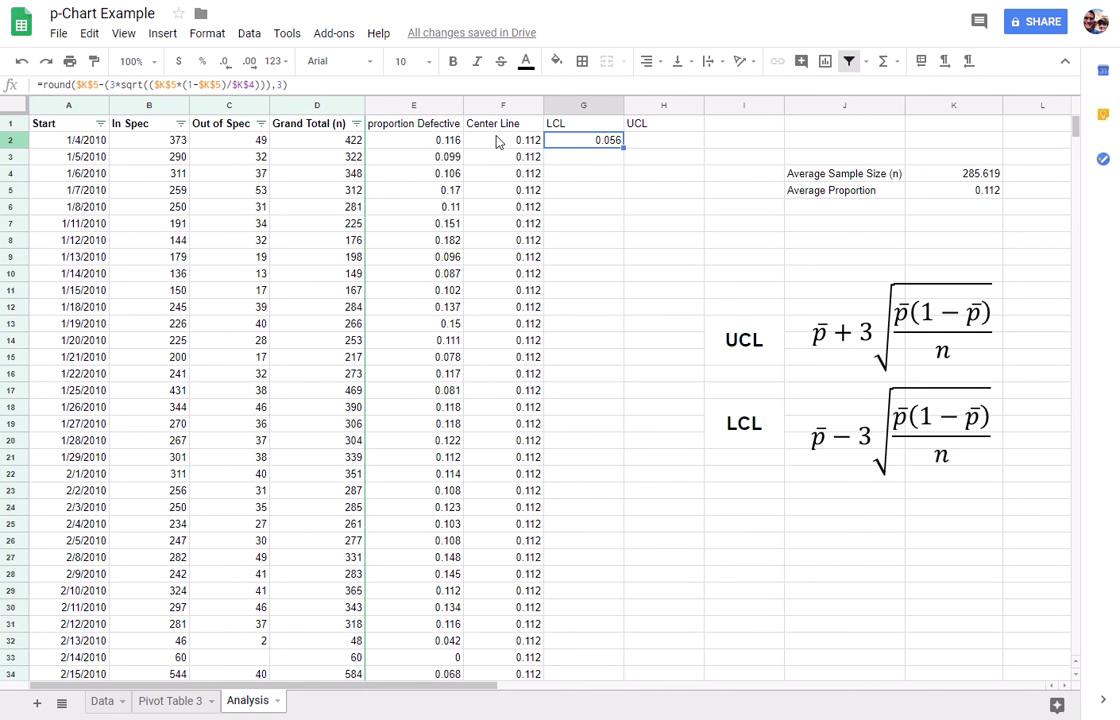
Step: Copy the LCL formula into H2 and change its minus to plus, giving a UCL of 0.168
{"action": "right_click", "coordinate": [555, 146]}
{"action": "left_click", "coordinate": [612, 181]}
{"action": "left_click", "coordinate": [680, 142]}
{"action": "key", "text": "ctrl+v"}
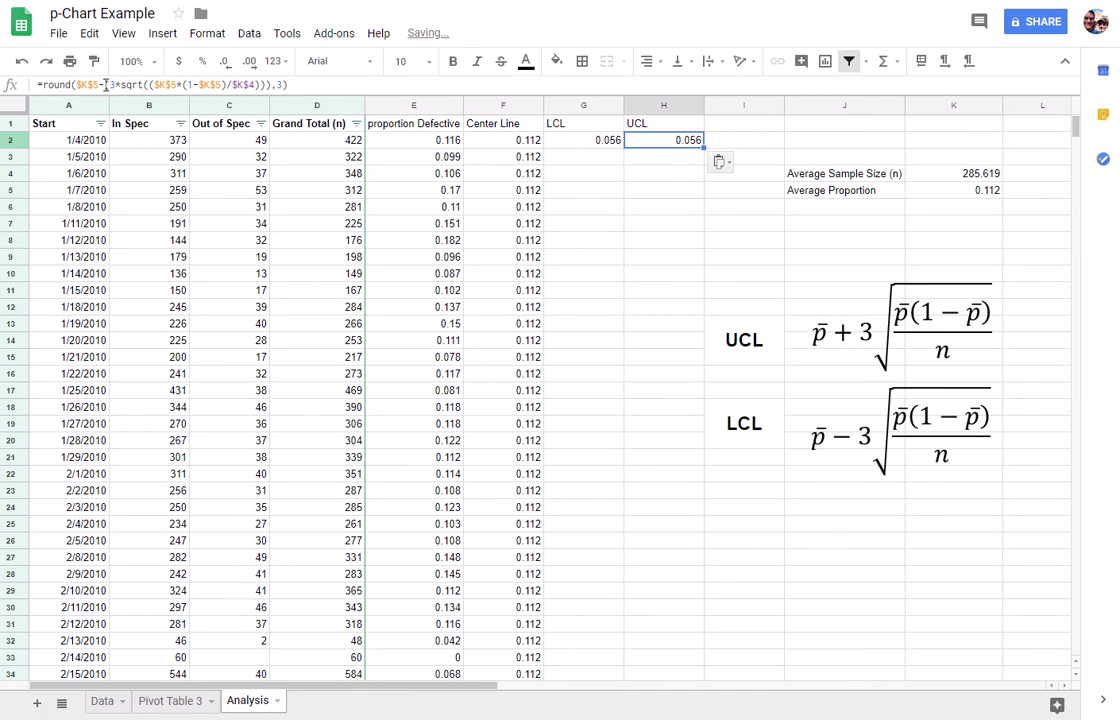
{"action": "left_click", "coordinate": [110, 85]}
{"action": "key", "text": "BackSpace"}
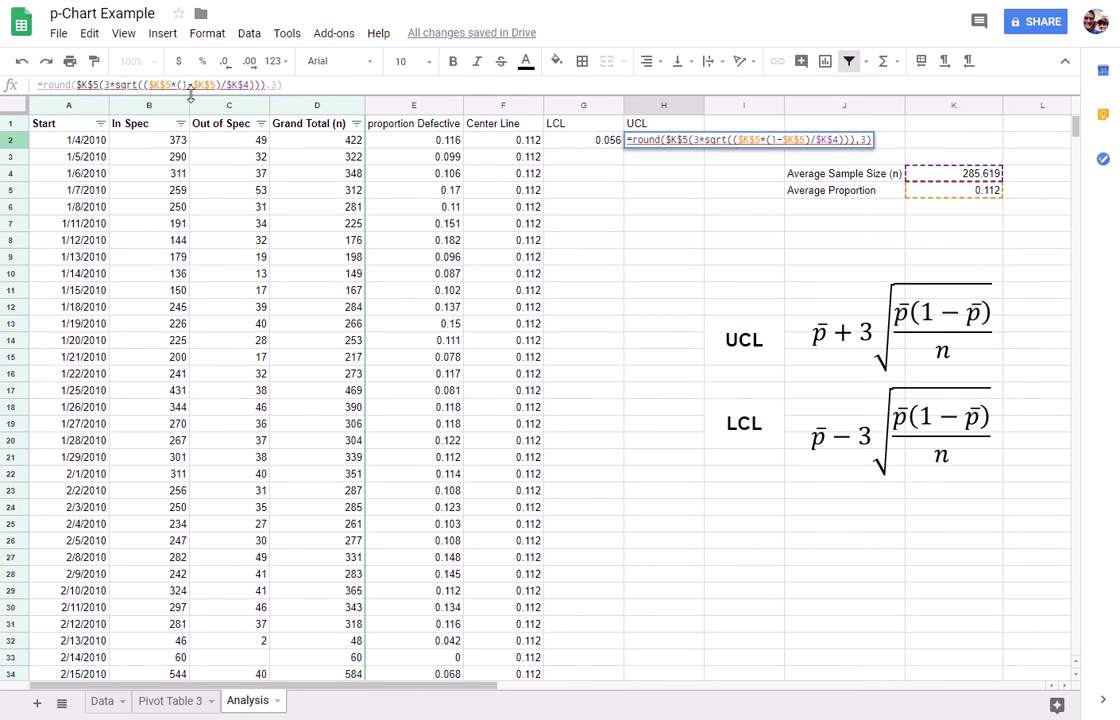
{"action": "type", "text": "+"}
{"action": "key", "text": "Return"}
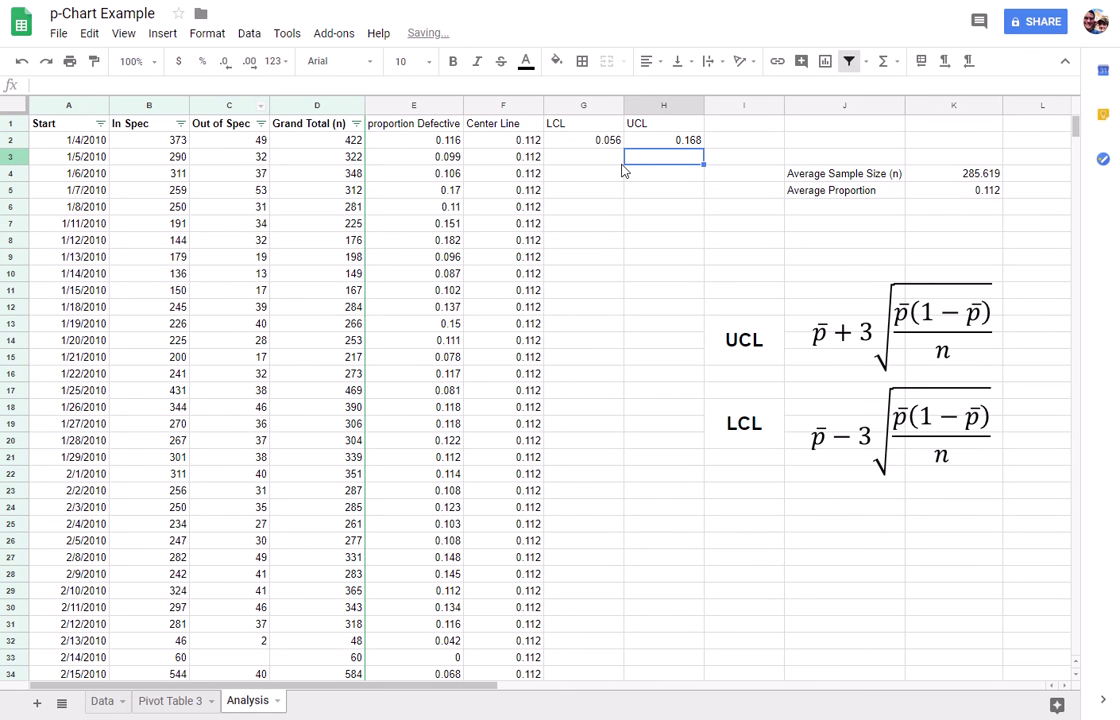
Step: Fill the LCL and UCL formulas in G2:H2 down every data row
{"action": "left_click", "coordinate": [602, 148]}
{"action": "left_click", "coordinate": [638, 147], "text": "shift"}
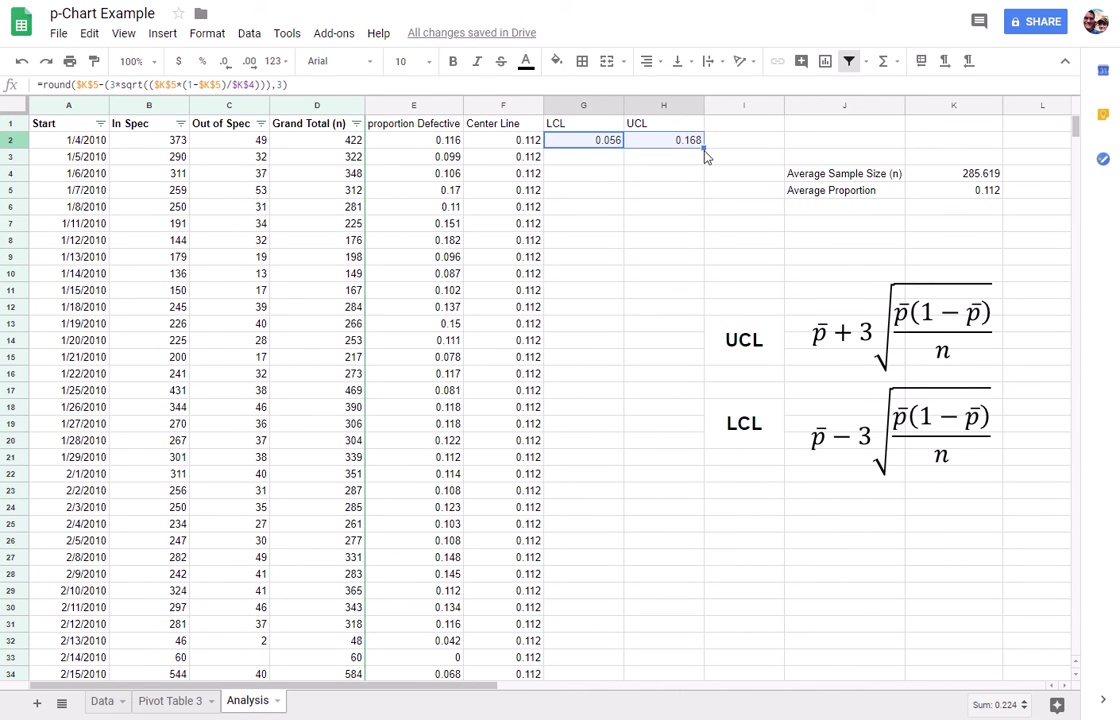
{"action": "double_click", "coordinate": [703, 146]}
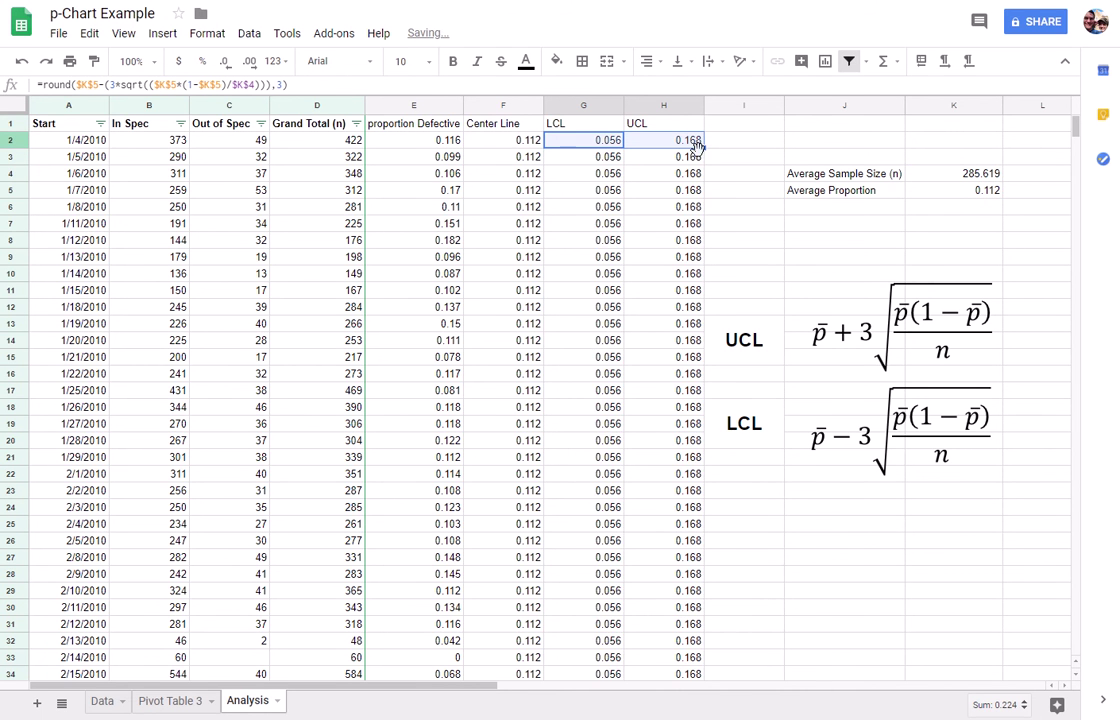
Step: Select the whole data range A1:H43
{"action": "left_click", "coordinate": [52, 120]}
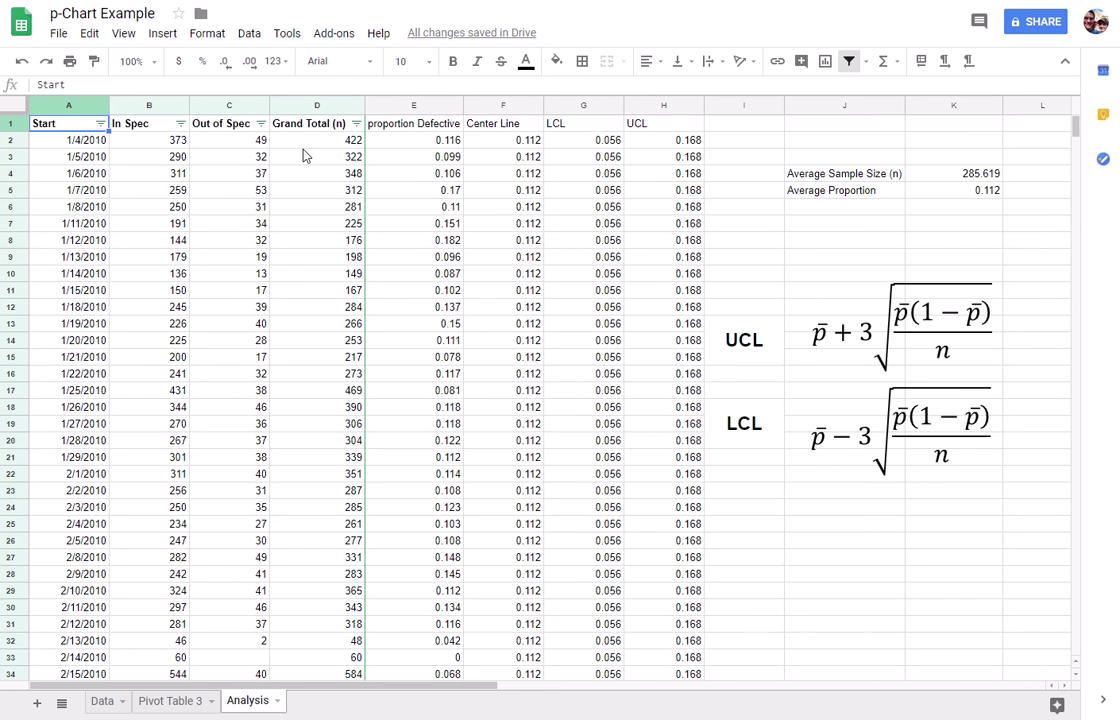
{"action": "key", "text": "ctrl+shift+Right"}
{"action": "key", "text": "ctrl+shift+Down"}
Step: Insert a chart of the data and remove the In Spec, Out of Spec and Grand Total (n) series
{"action": "left_click", "coordinate": [155, 38]}
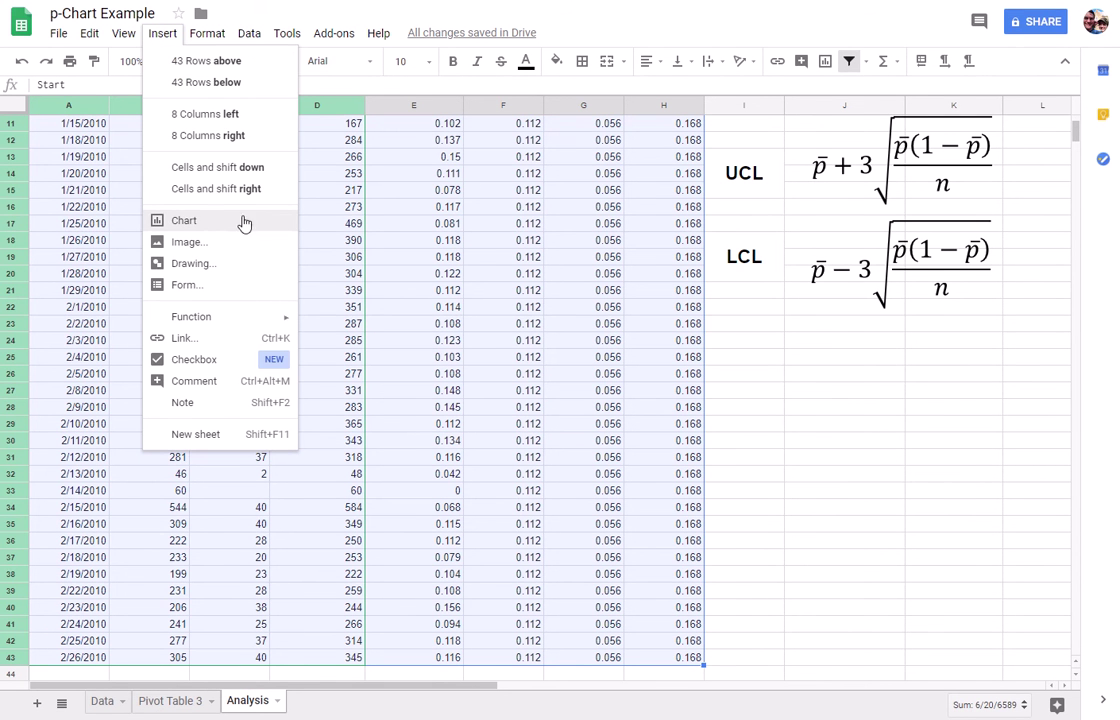
{"action": "left_click", "coordinate": [175, 220]}
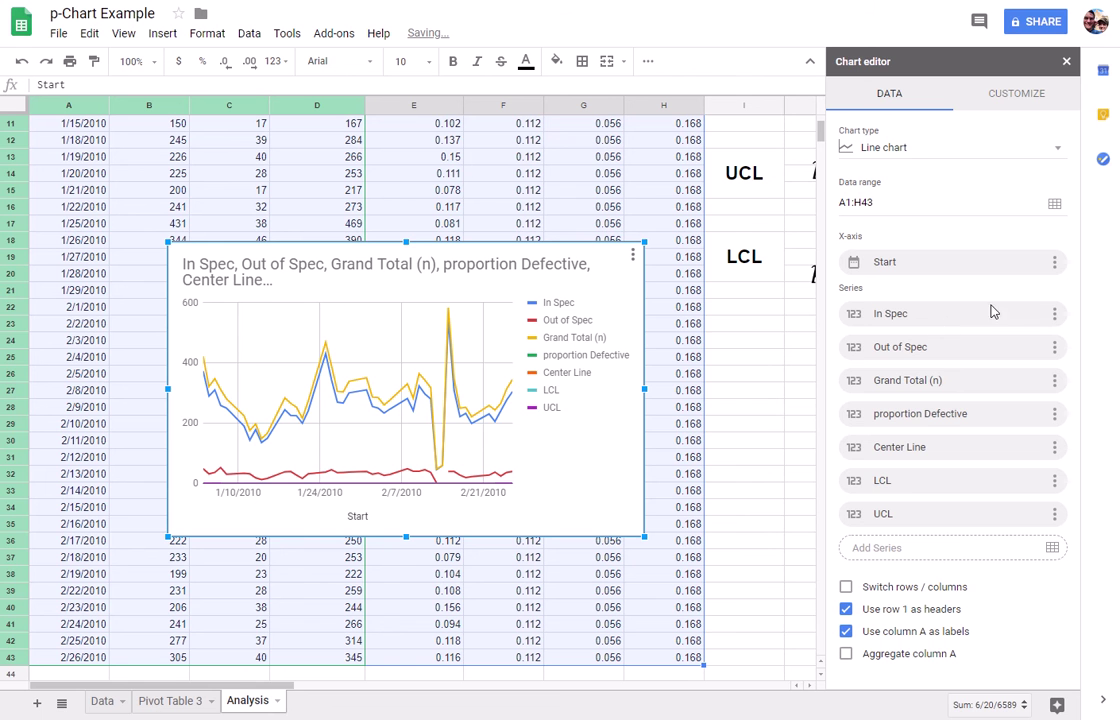
{"action": "left_click", "coordinate": [1054, 314]}
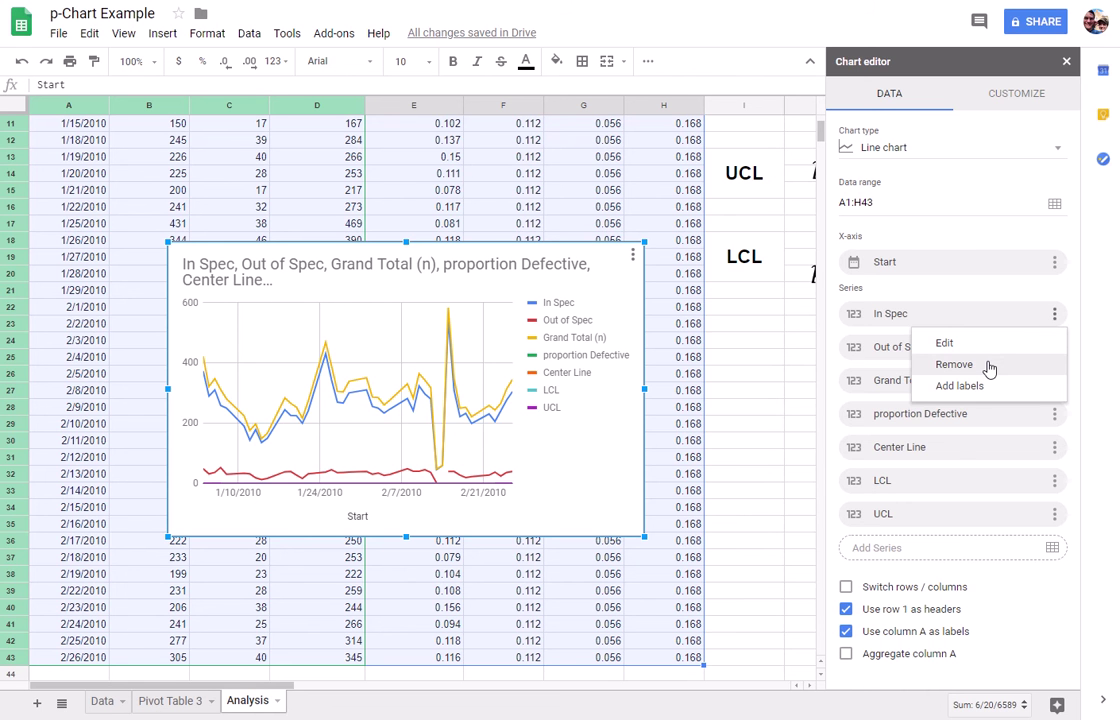
{"action": "left_click", "coordinate": [988, 364]}
{"action": "left_click", "coordinate": [1046, 367]}
{"action": "left_click", "coordinate": [1010, 417]}
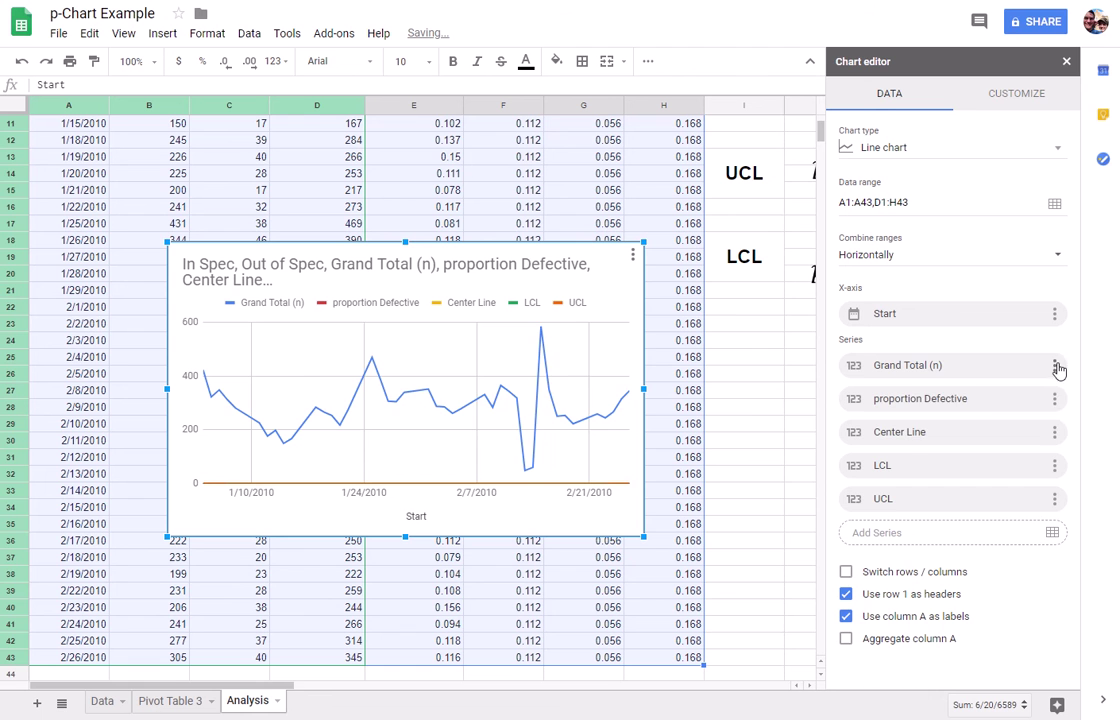
{"action": "left_click", "coordinate": [1054, 366]}
{"action": "left_click", "coordinate": [990, 414]}
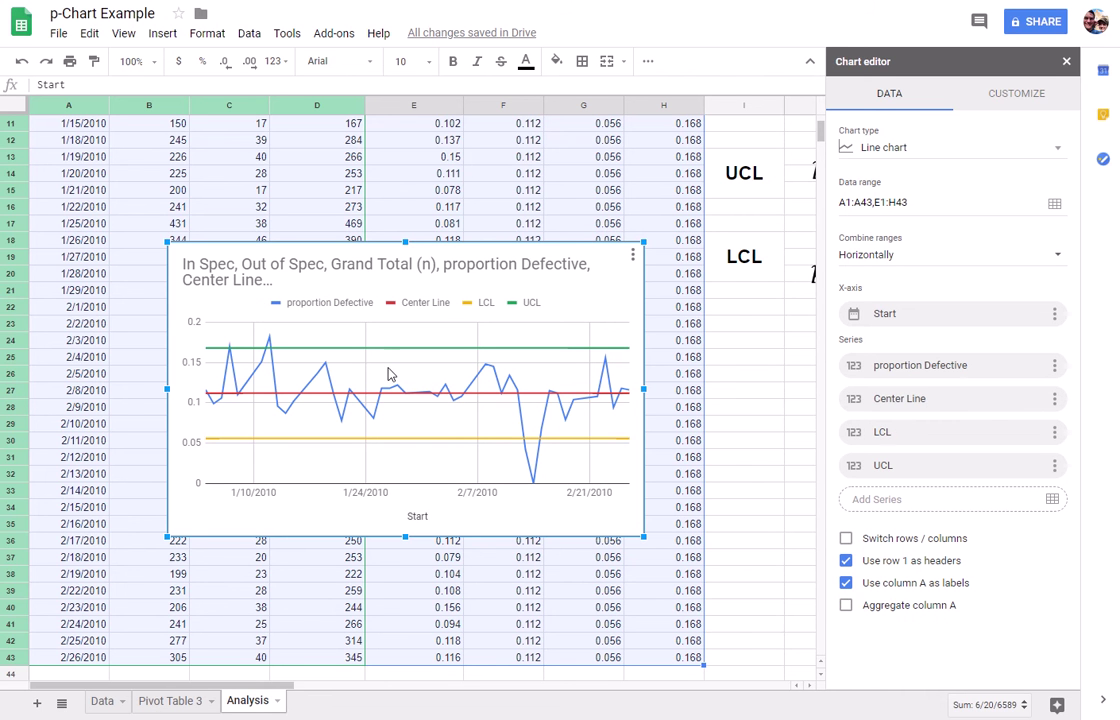
Step: Give the proportion Defective points 10px triangle markers and make the LCL line dark green
{"action": "double_click", "coordinate": [343, 416]}
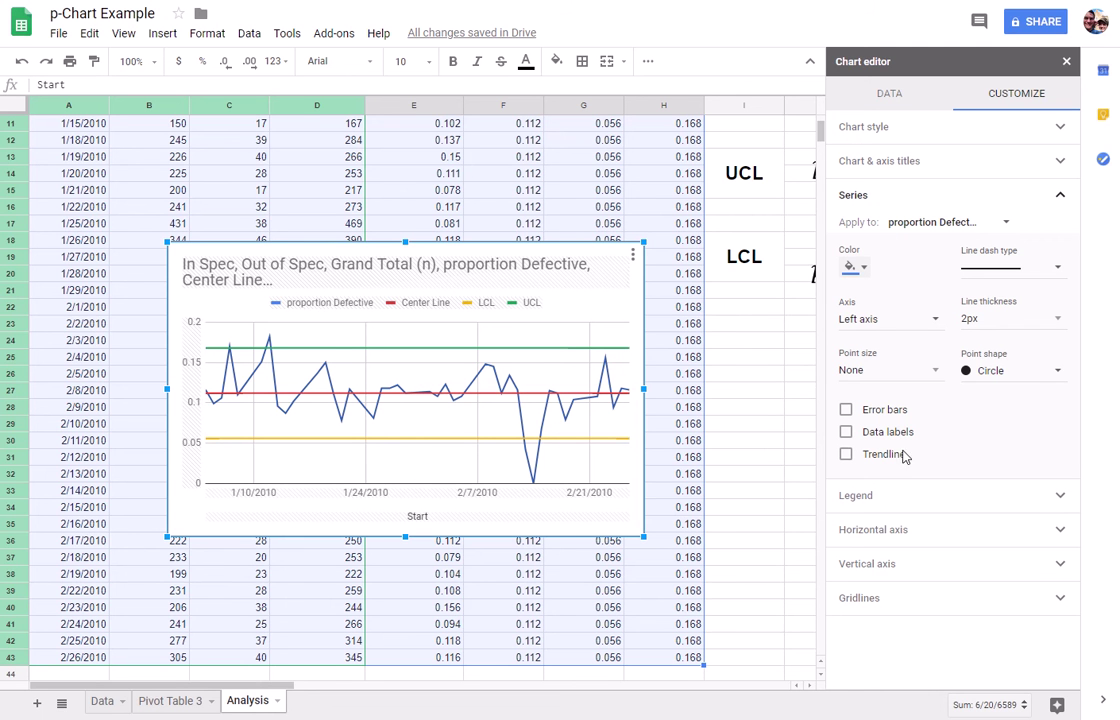
{"action": "left_click", "coordinate": [1062, 375]}
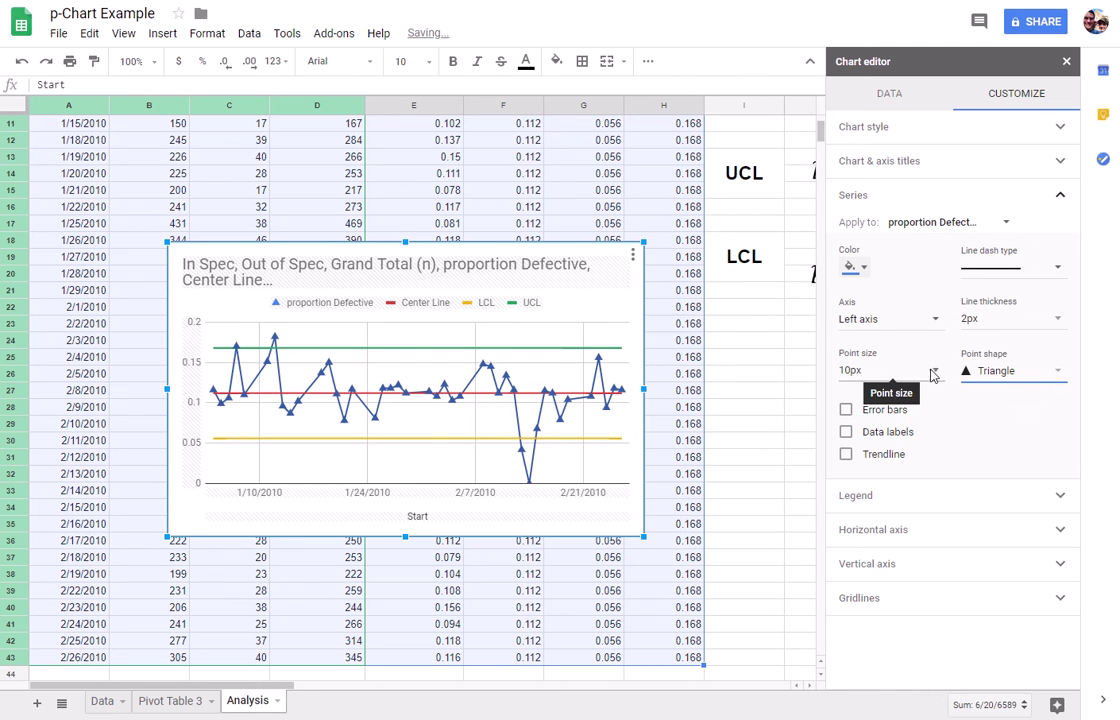
{"action": "left_click", "coordinate": [344, 446]}
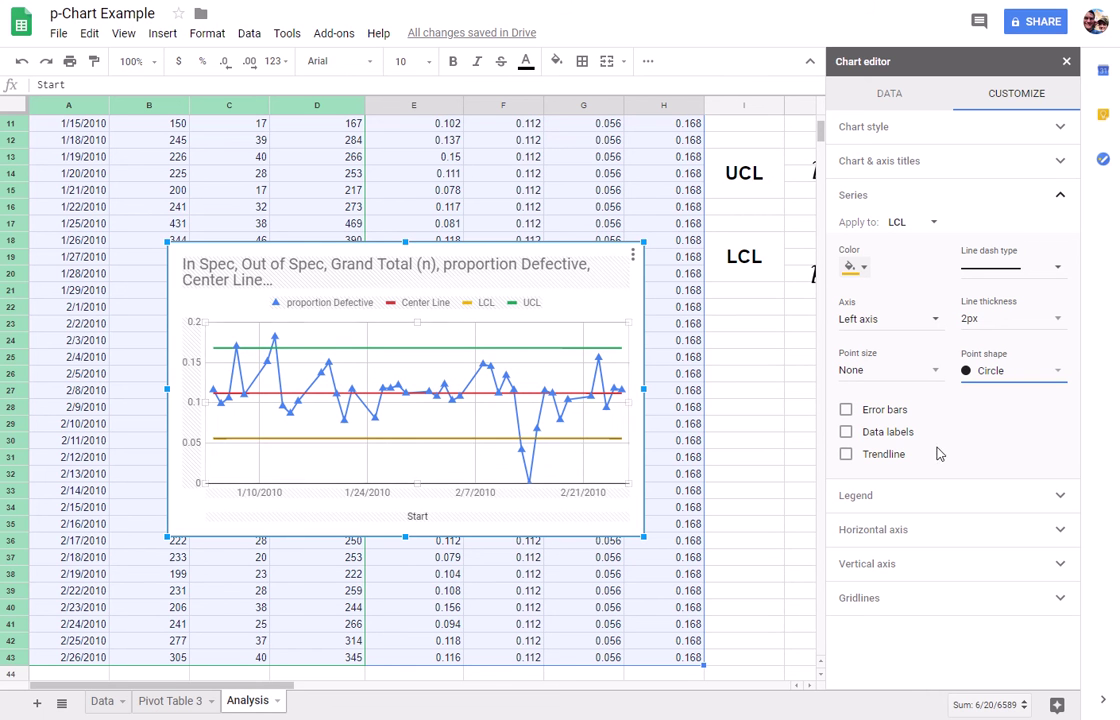
{"action": "left_click", "coordinate": [860, 267]}
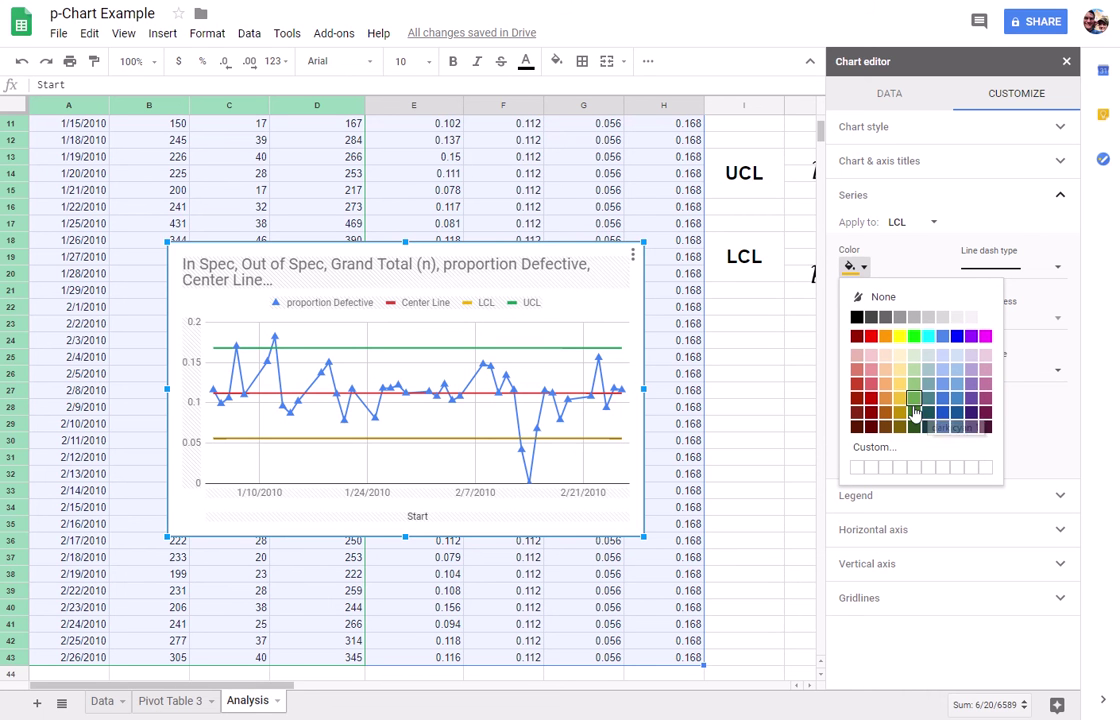
{"action": "left_click", "coordinate": [913, 416]}
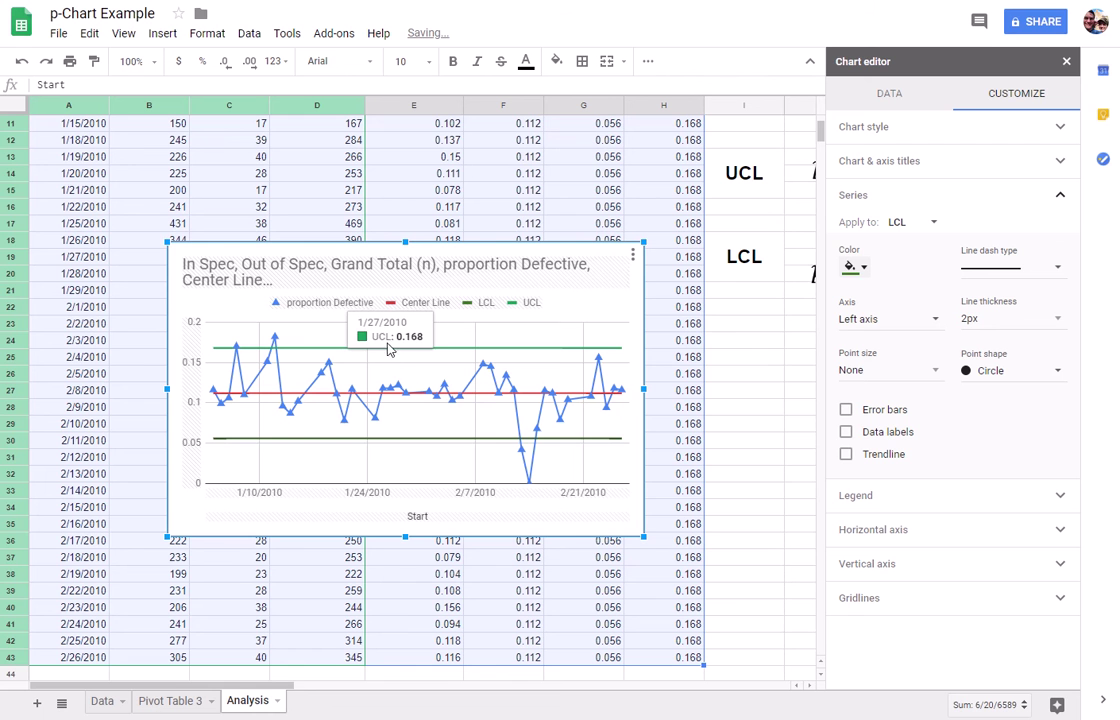
Step: Make the UCL line dark green as well and close the chart editor
{"action": "left_click", "coordinate": [384, 348]}
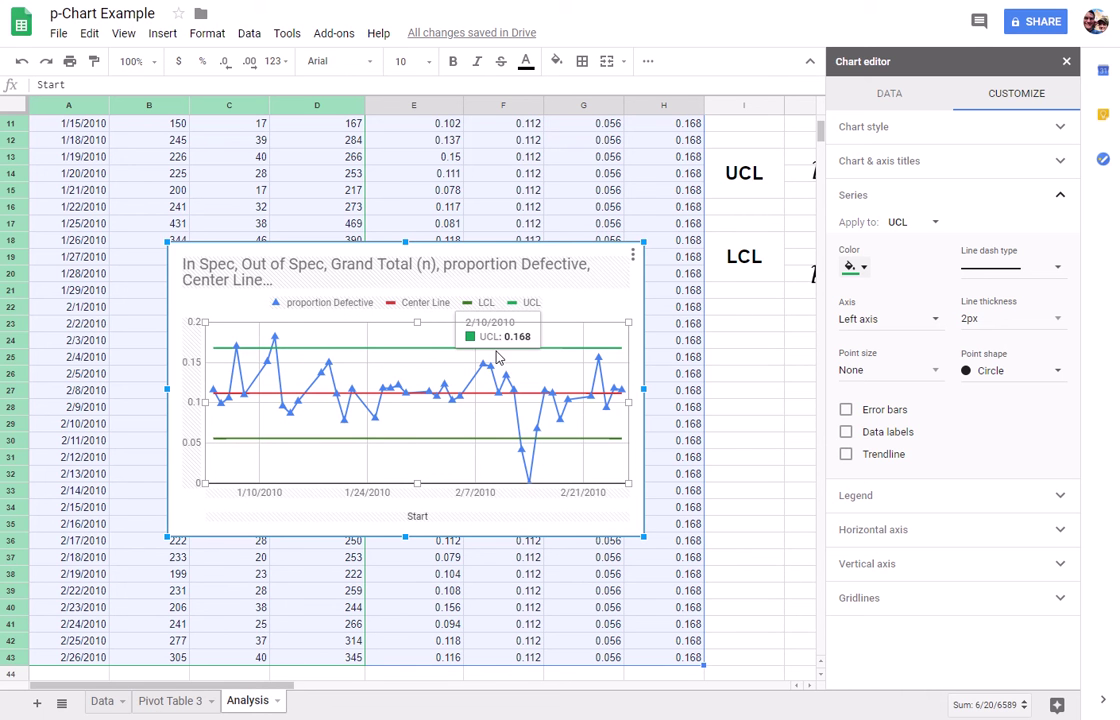
{"action": "left_click", "coordinate": [866, 279]}
{"action": "left_click", "coordinate": [918, 420]}
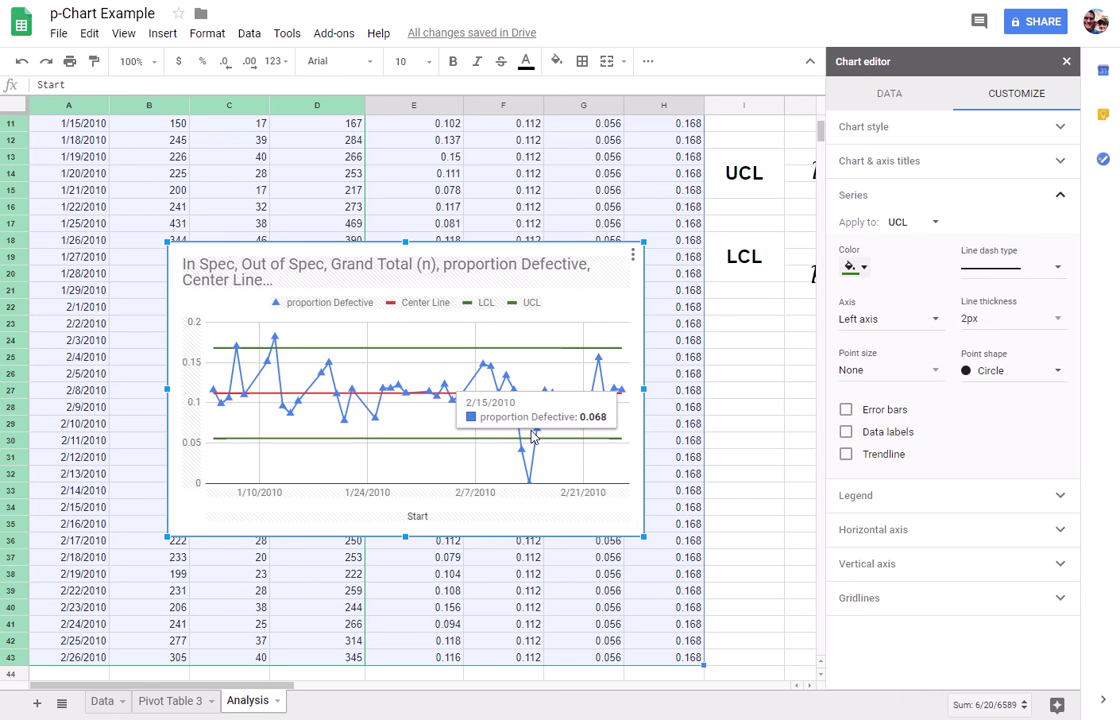
{"action": "left_click", "coordinate": [742, 362]}
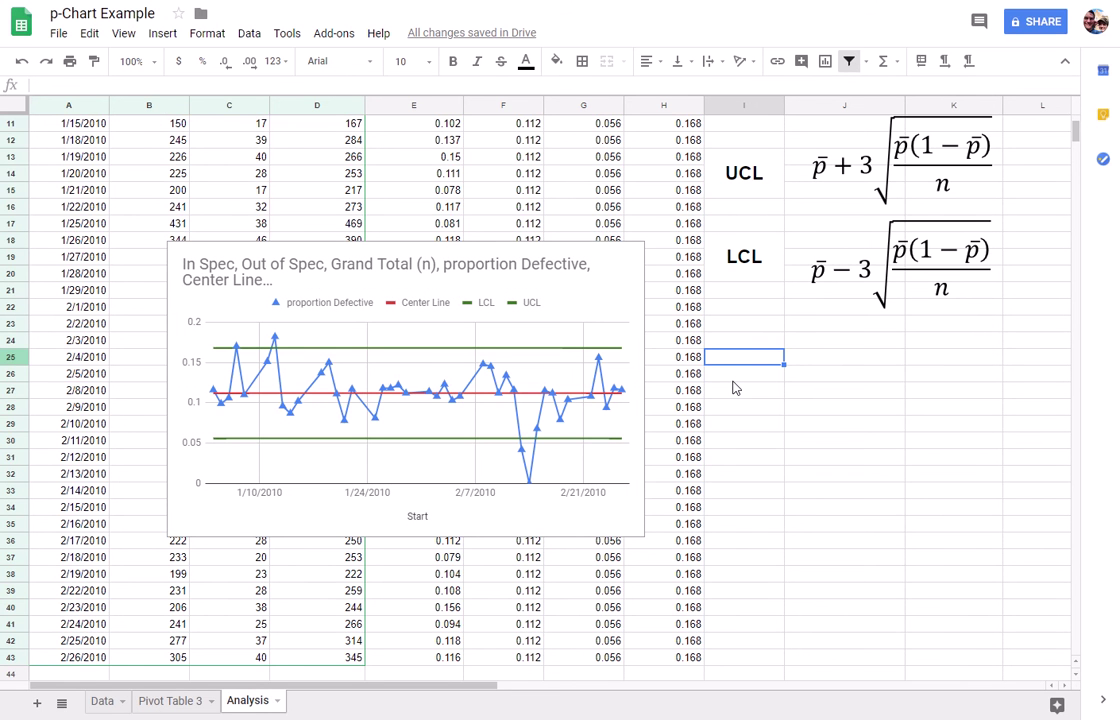